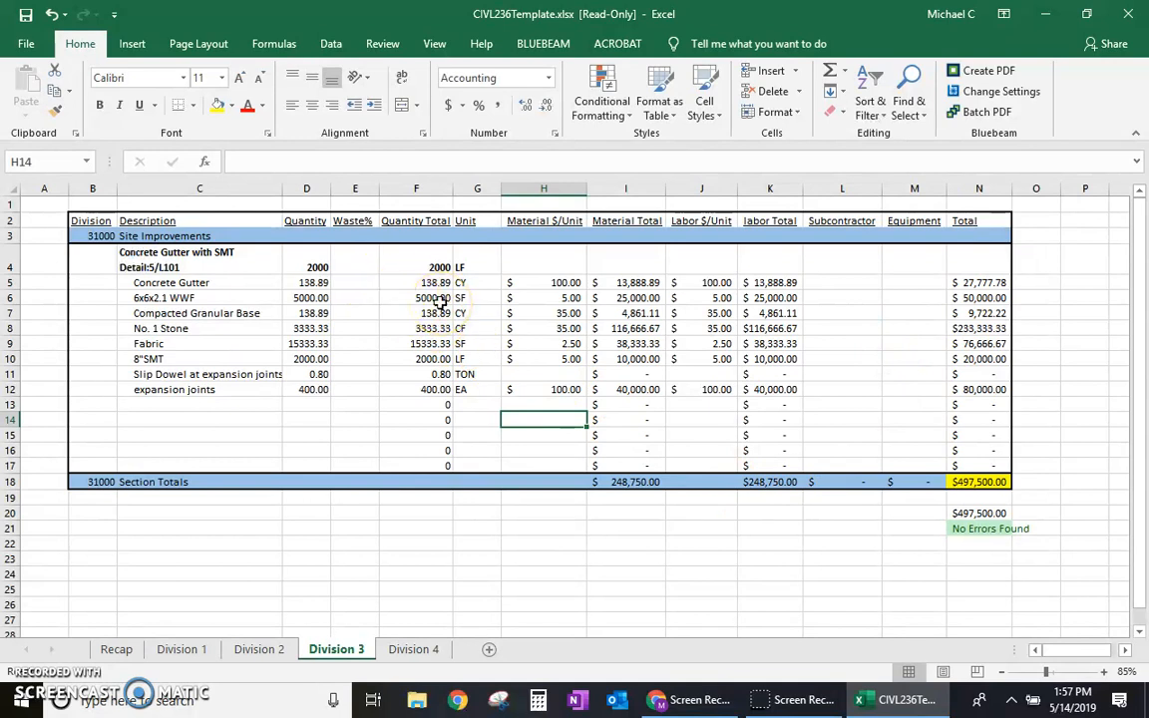
Step: Set the Division 3 estimate table B2:N18 as the print area and use landscape orientation
mouse_move(91, 220)
left_mouse_down()
mouse_move(727, 468)
mouse_move(839, 498)
mouse_move(970, 508)
mouse_move(990, 494)
left_mouse_up()
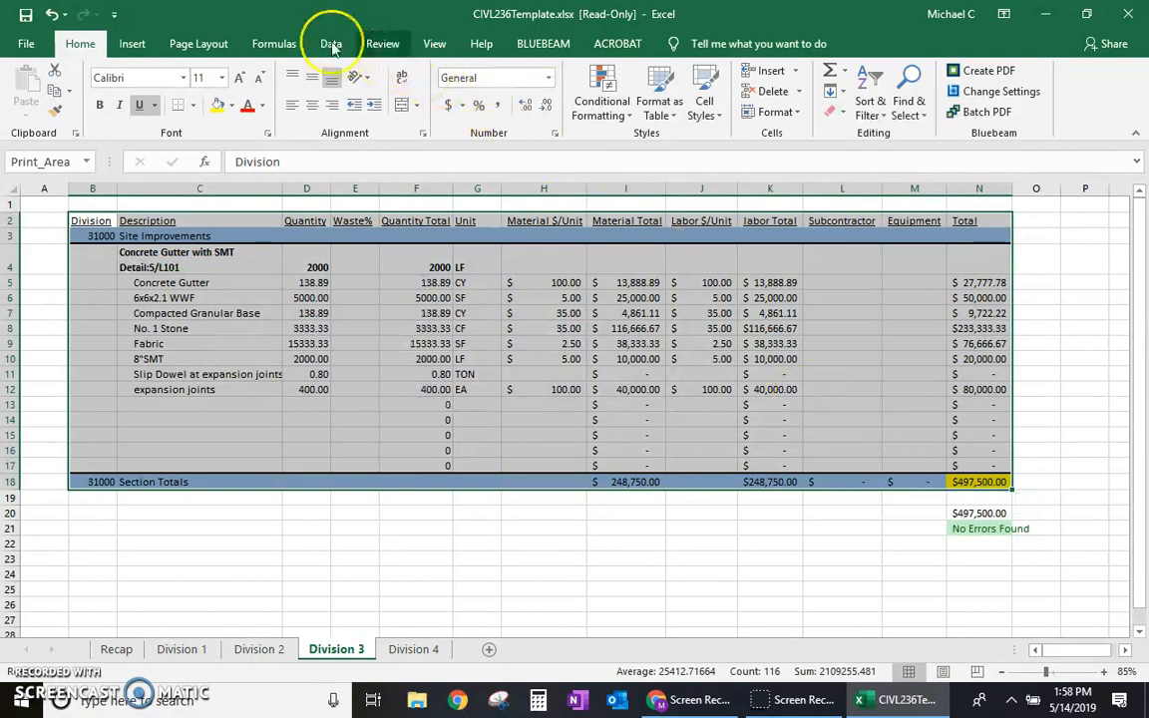
key("ctrl+q")
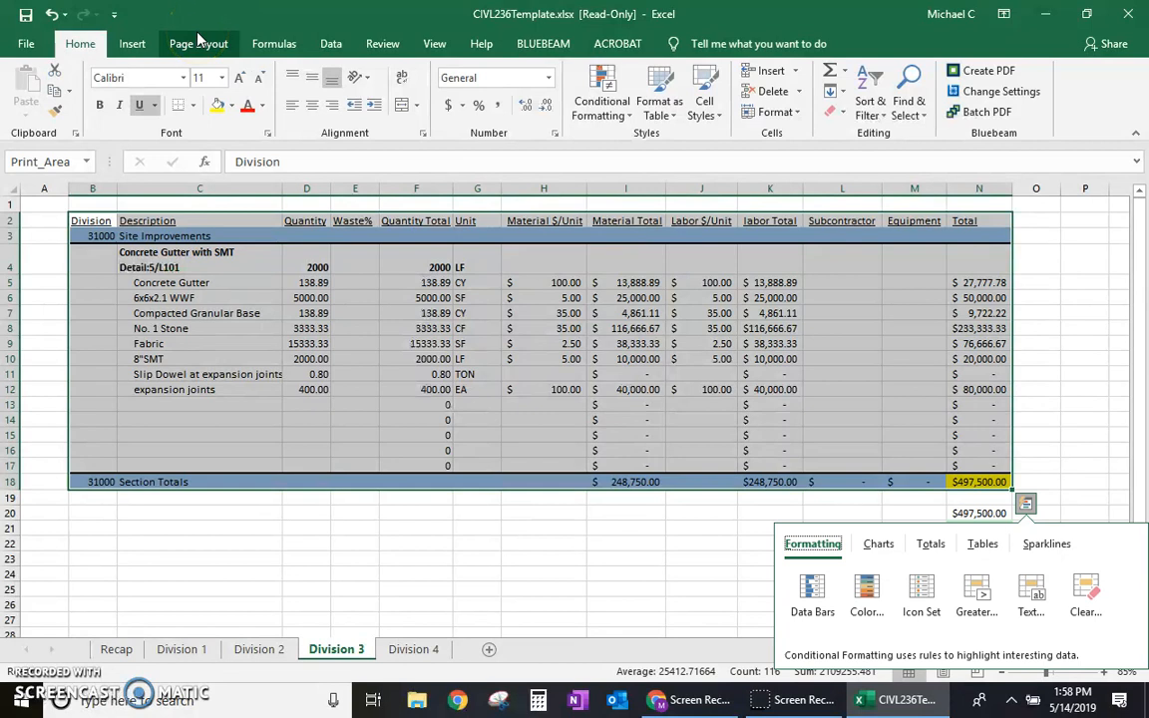
left_click(198, 40)
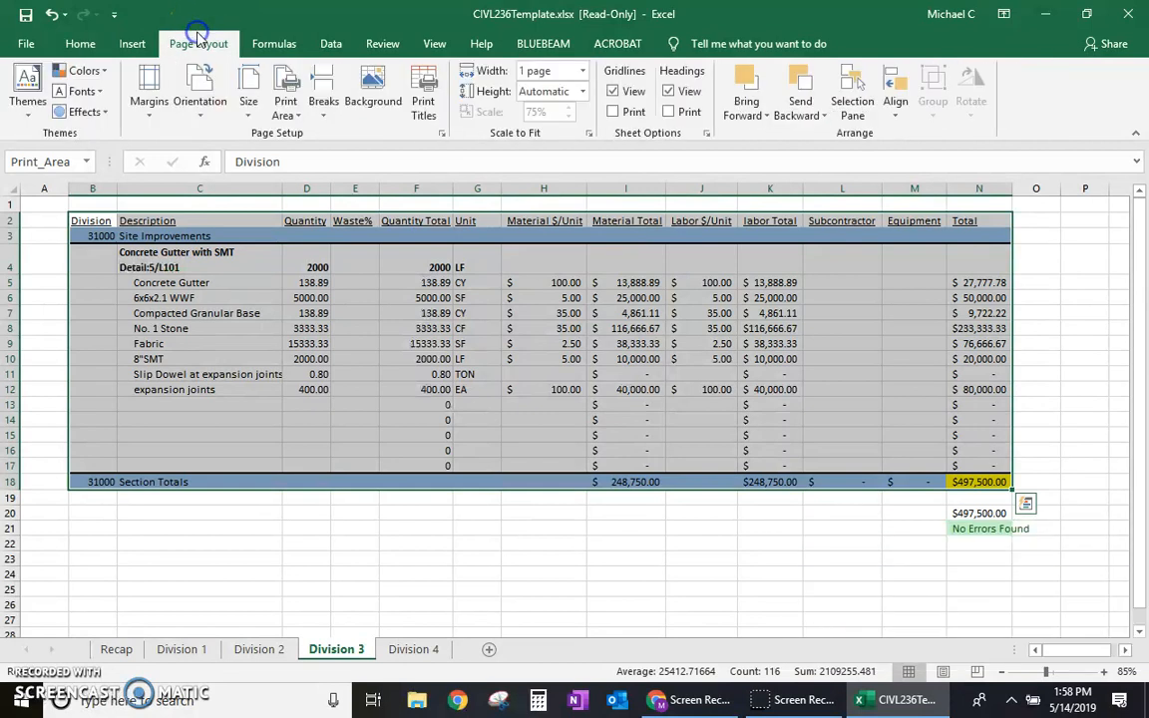
left_click(286, 103)
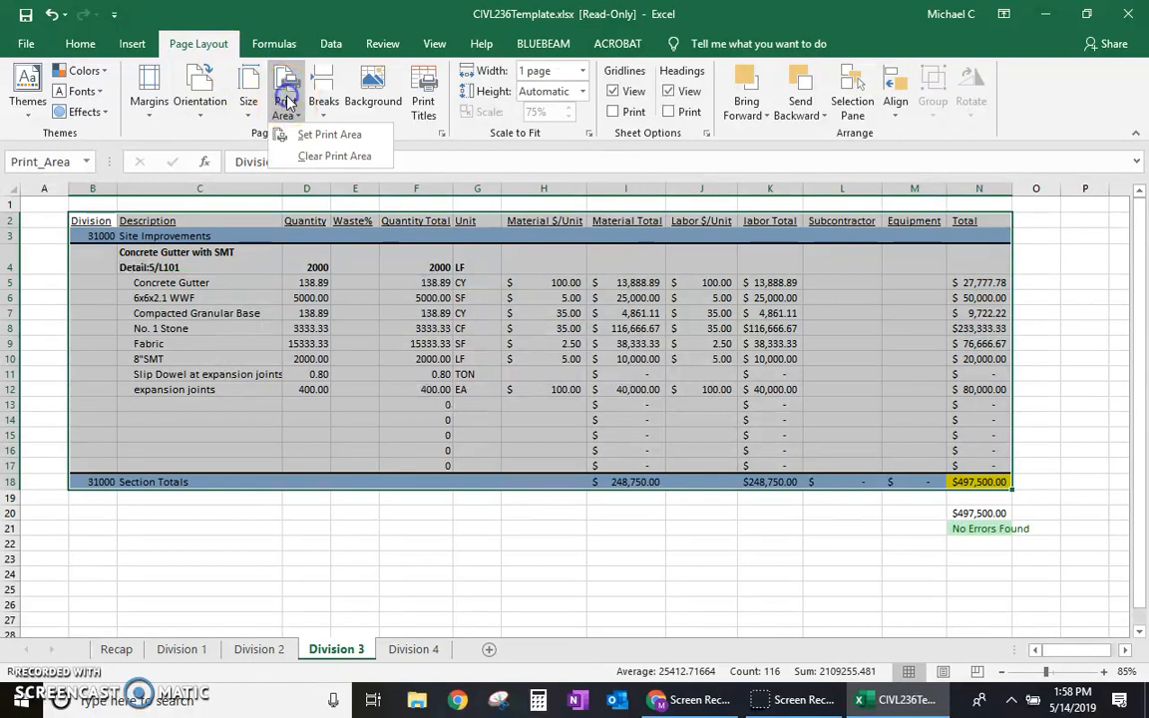
left_click(308, 140)
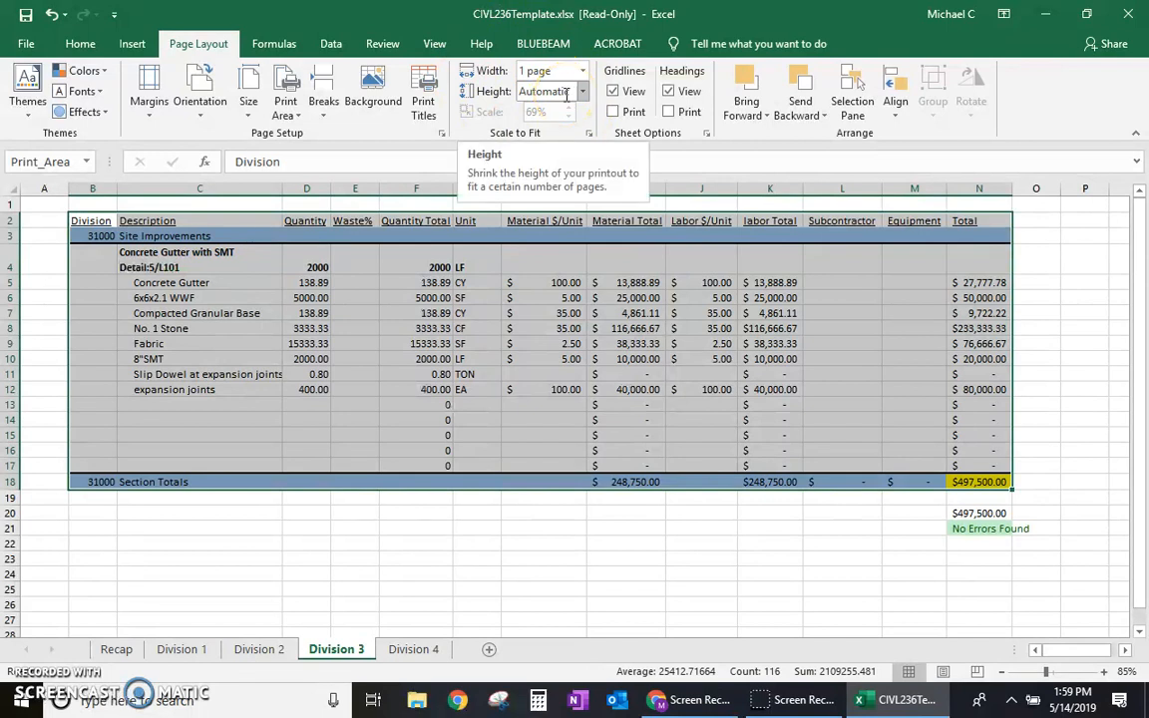
left_click(201, 85)
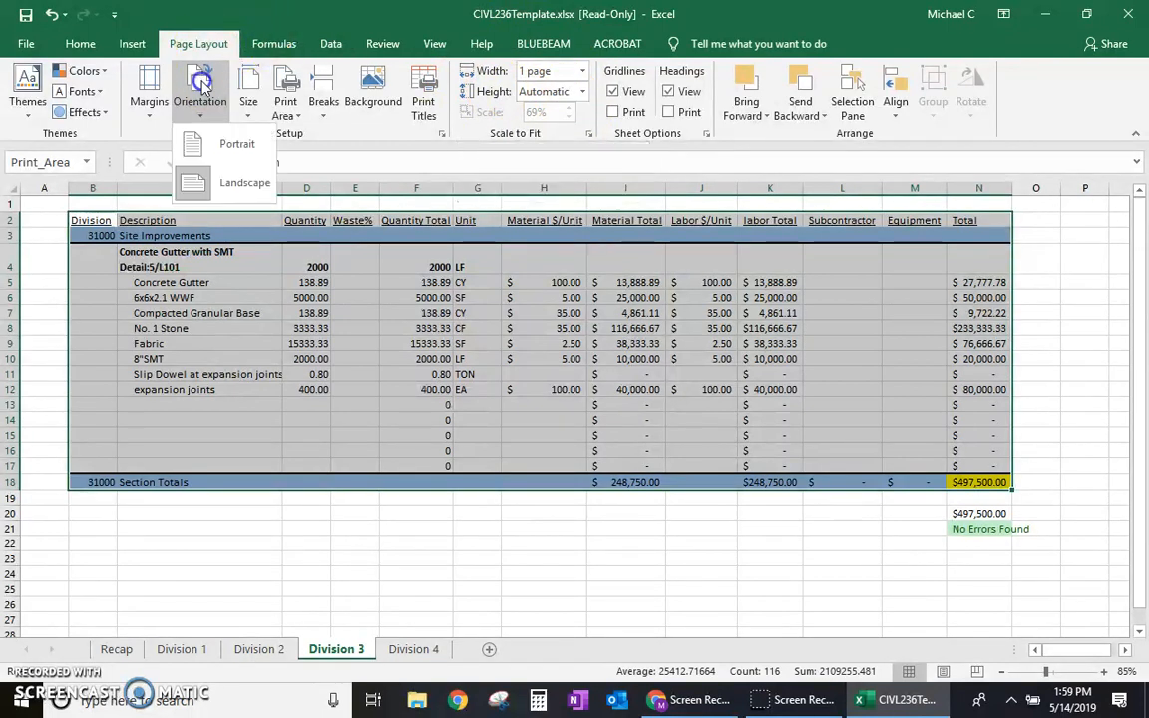
left_click(238, 190)
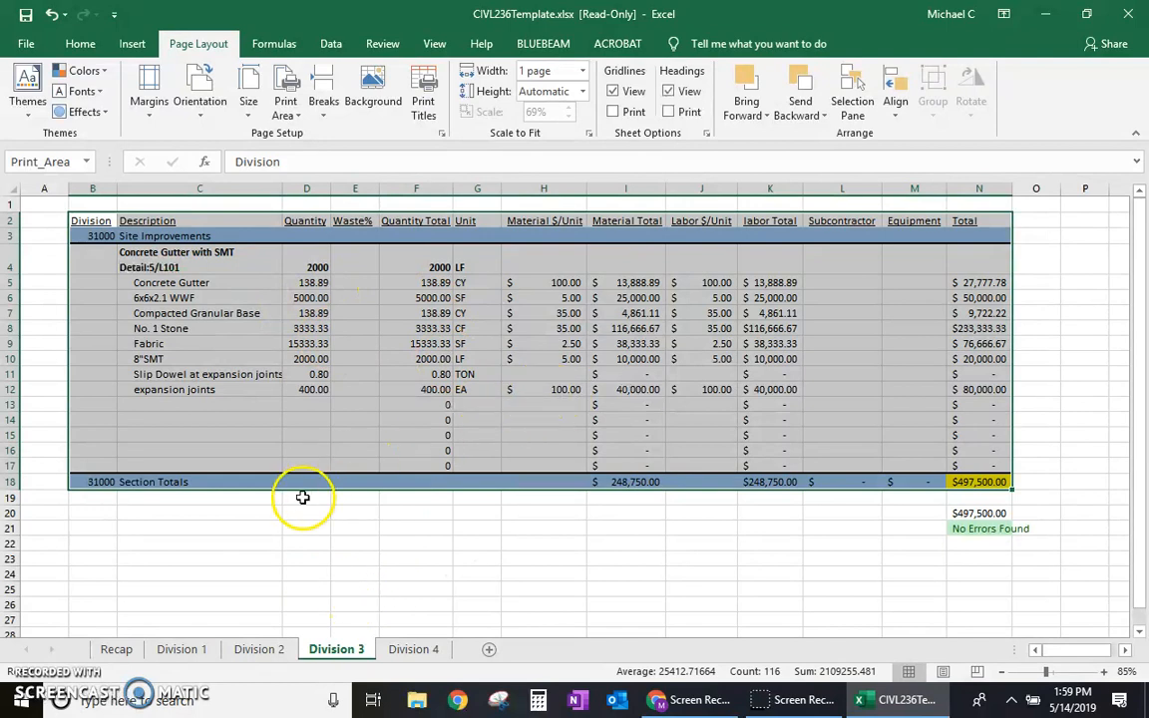
Step: On the Division 2 sheet, set the table B2:N12 as the print area and use landscape orientation
left_click(261, 648)
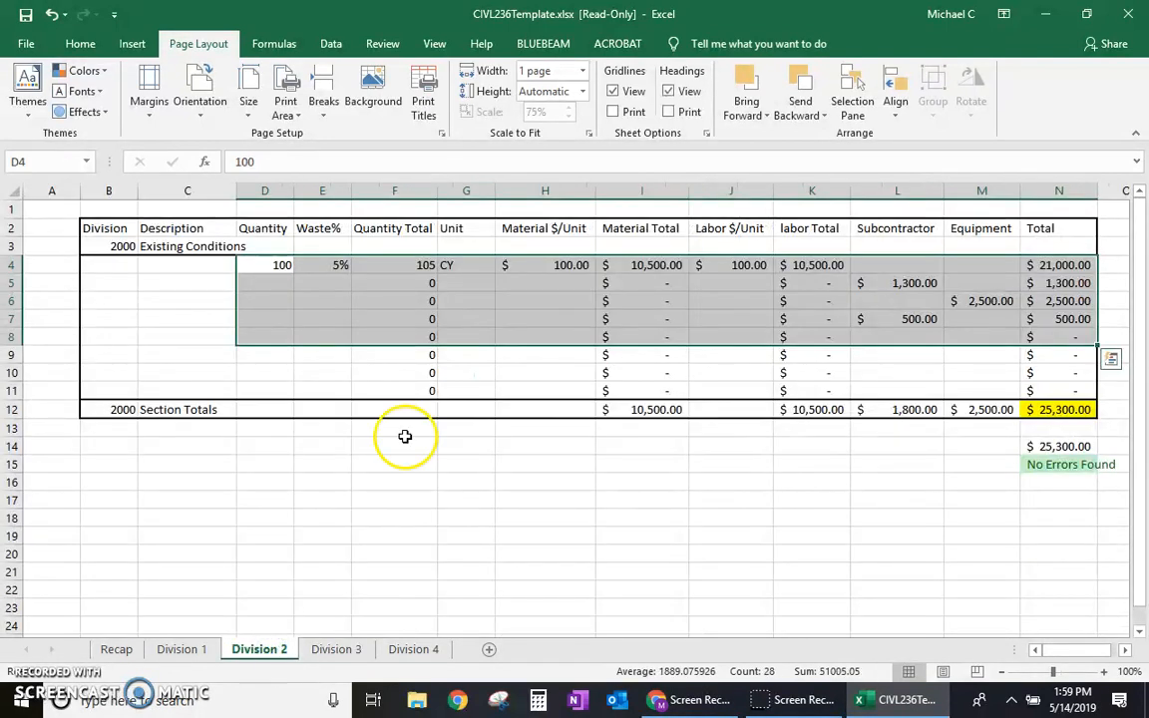
left_click(824, 411)
mouse_move(94, 227)
left_mouse_down()
mouse_move(247, 287)
mouse_move(947, 416)
mouse_move(1068, 421)
mouse_move(1033, 414)
left_mouse_up()
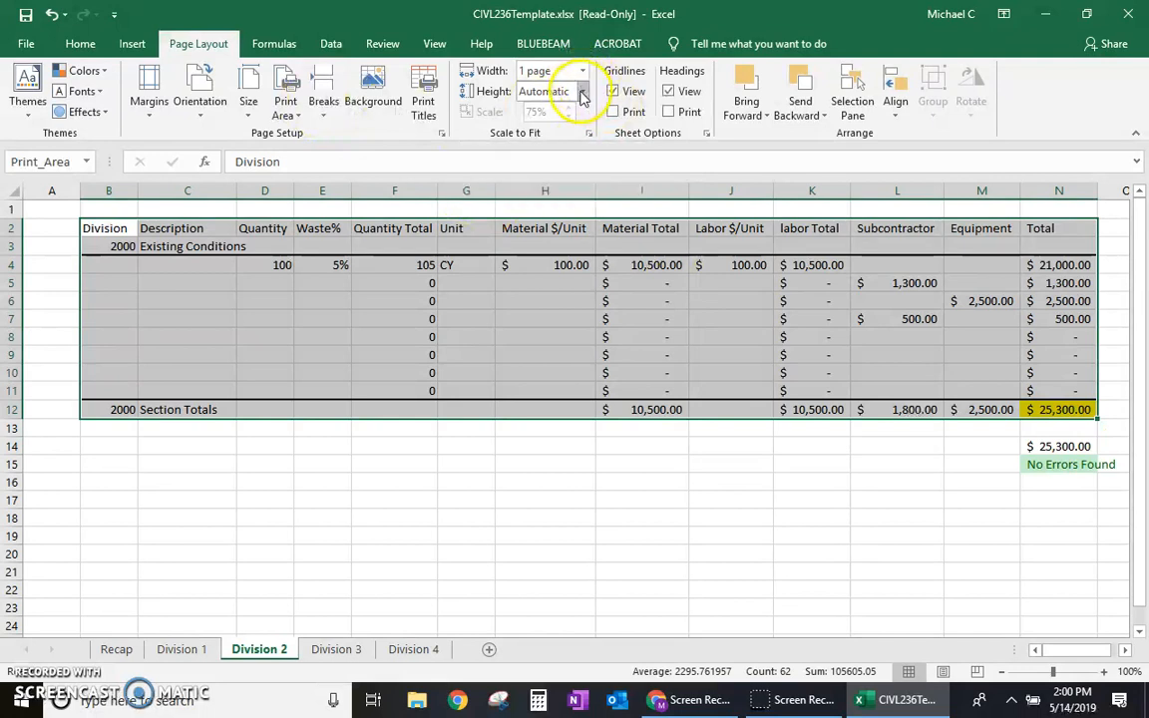
left_click(284, 100)
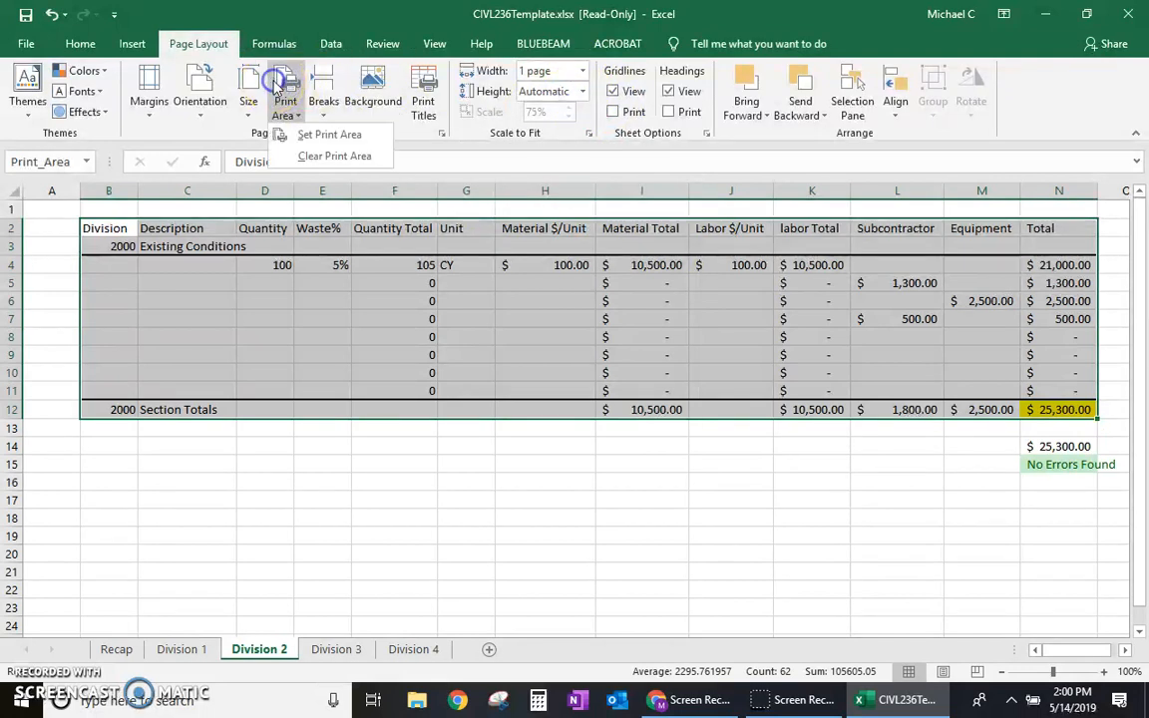
left_click(317, 138)
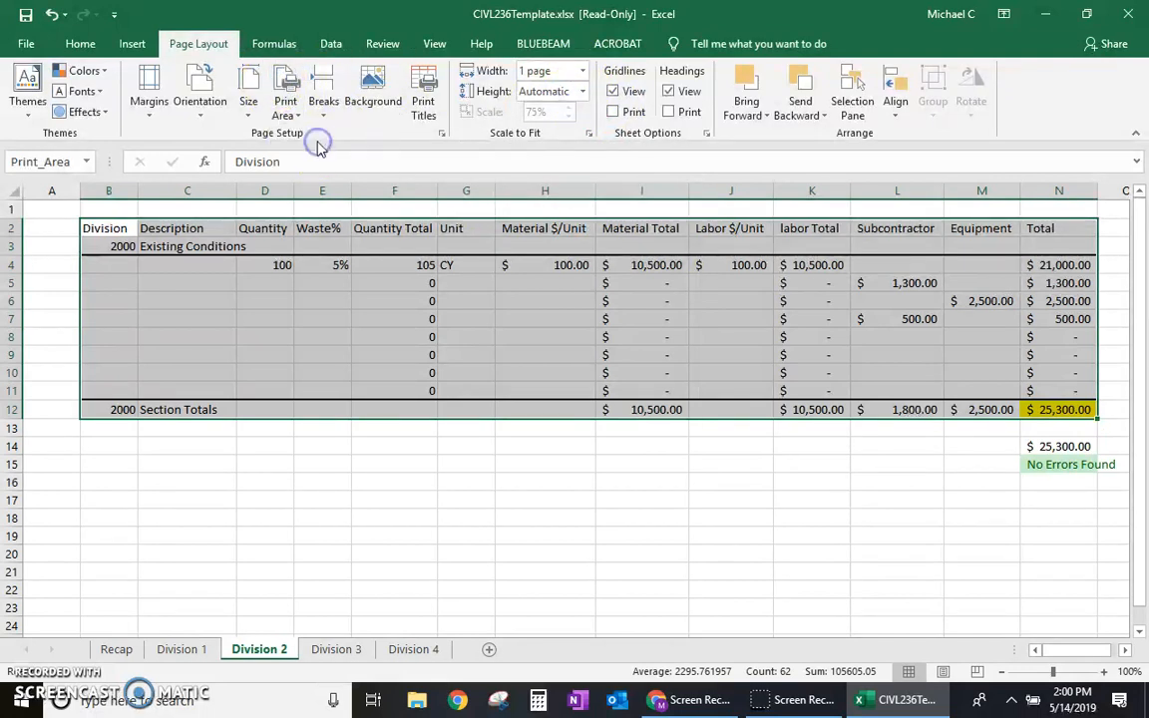
left_click(219, 118)
left_click(250, 184)
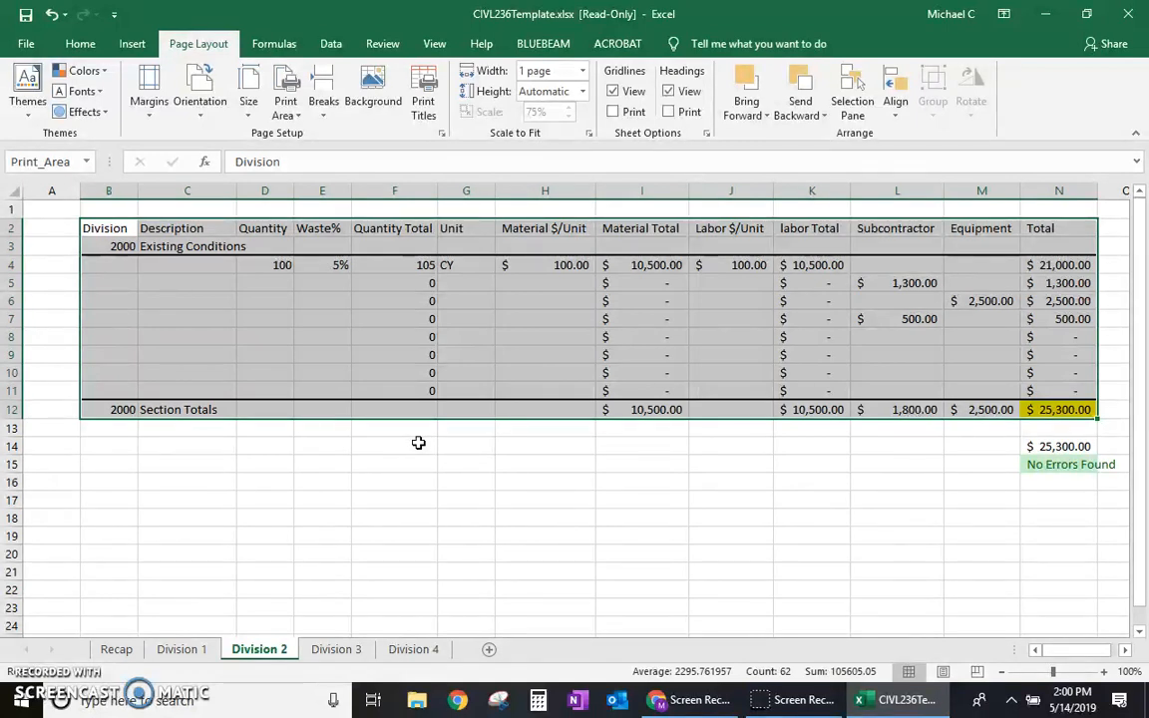
Step: On the Recap sheet, insert a copy of division rows 3 to 6 above the blank row 7
left_click(120, 650)
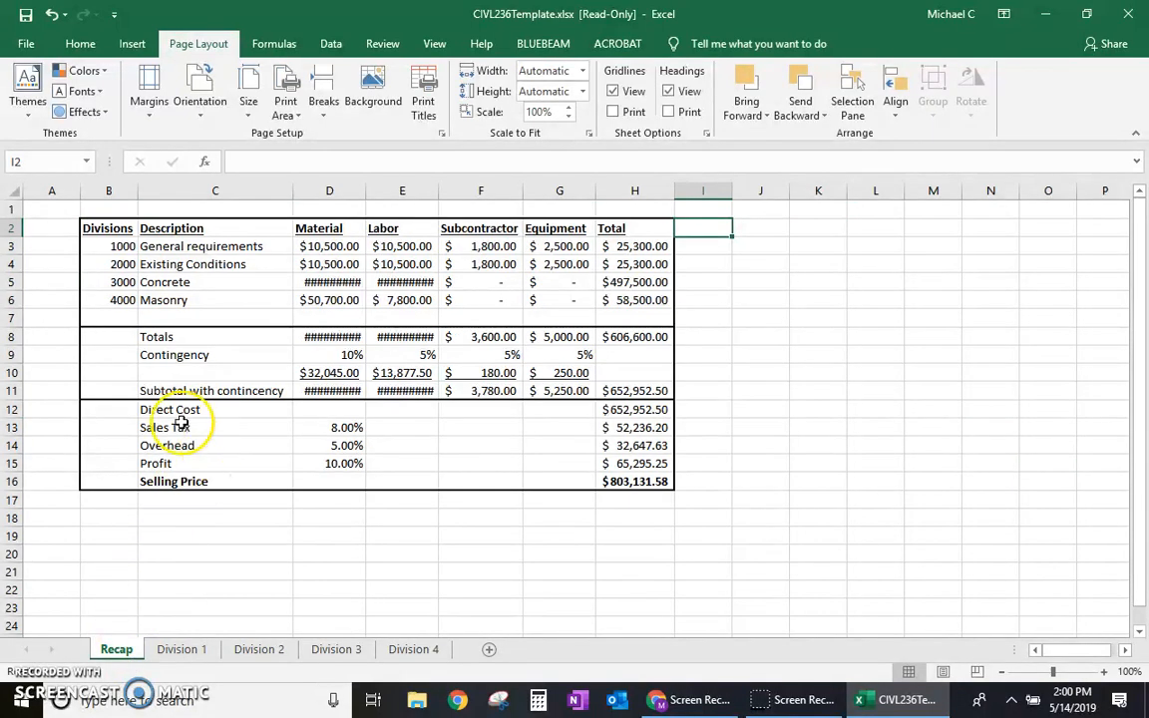
left_click_drag(12, 246, 15, 300)
key("ctrl+c")
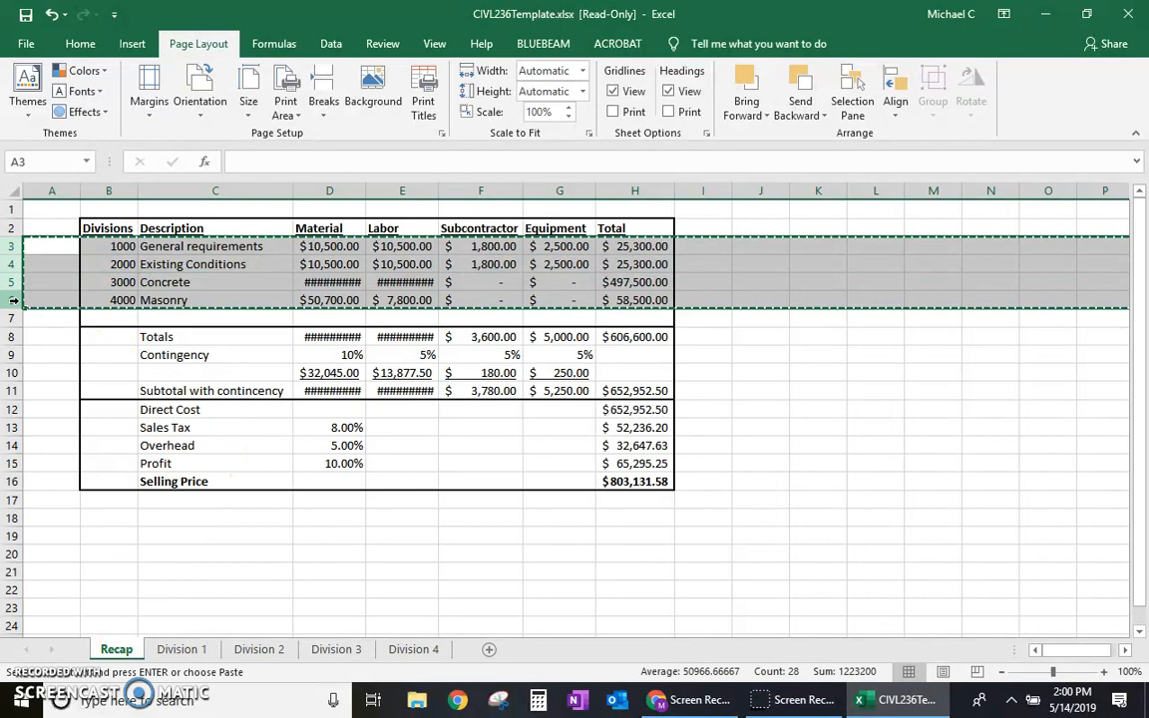
left_click(15, 318)
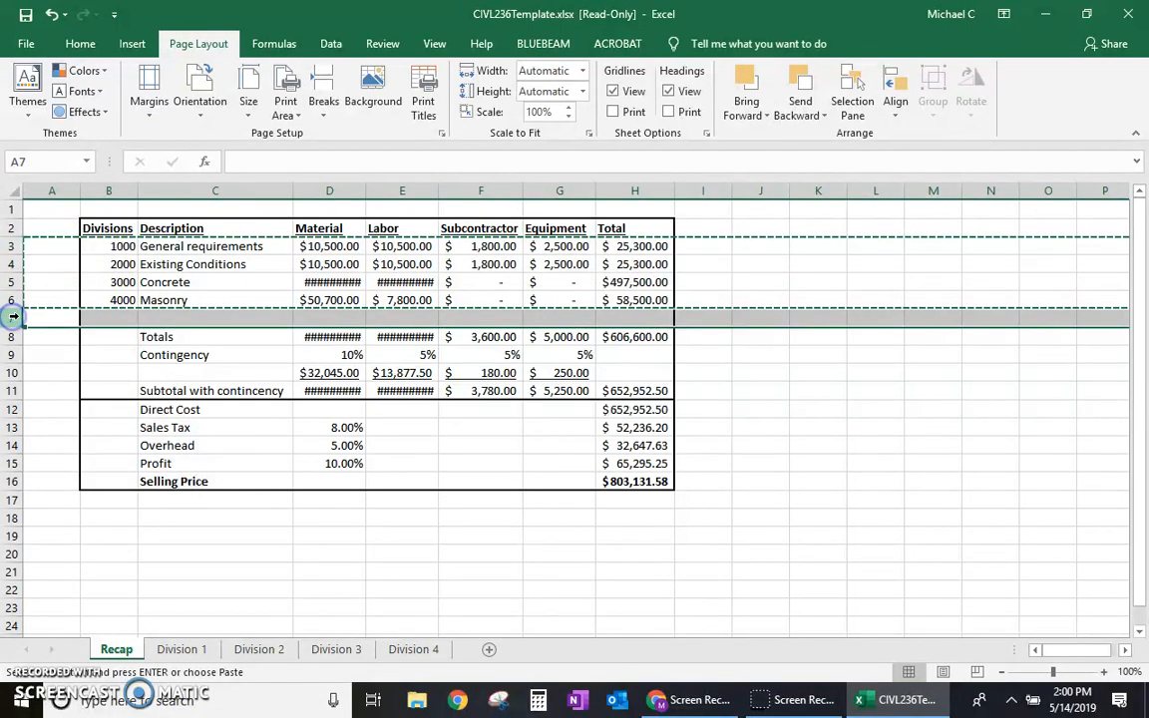
right_click(15, 318)
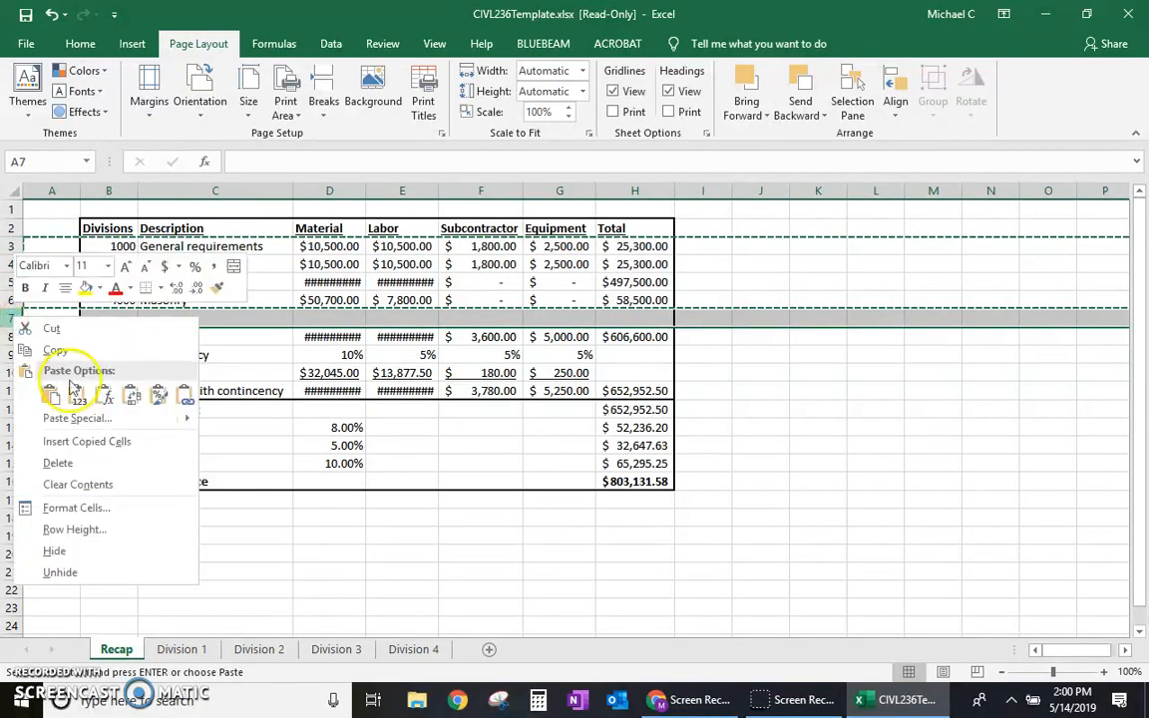
left_click(109, 441)
Step: Insert a copy of rows 3 to 10 above the blank row 11 to extend the Recap list to row 18
left_click_drag(13, 245, 8, 390)
key("ctrl+c")
left_click(8, 389)
right_click(8, 389)
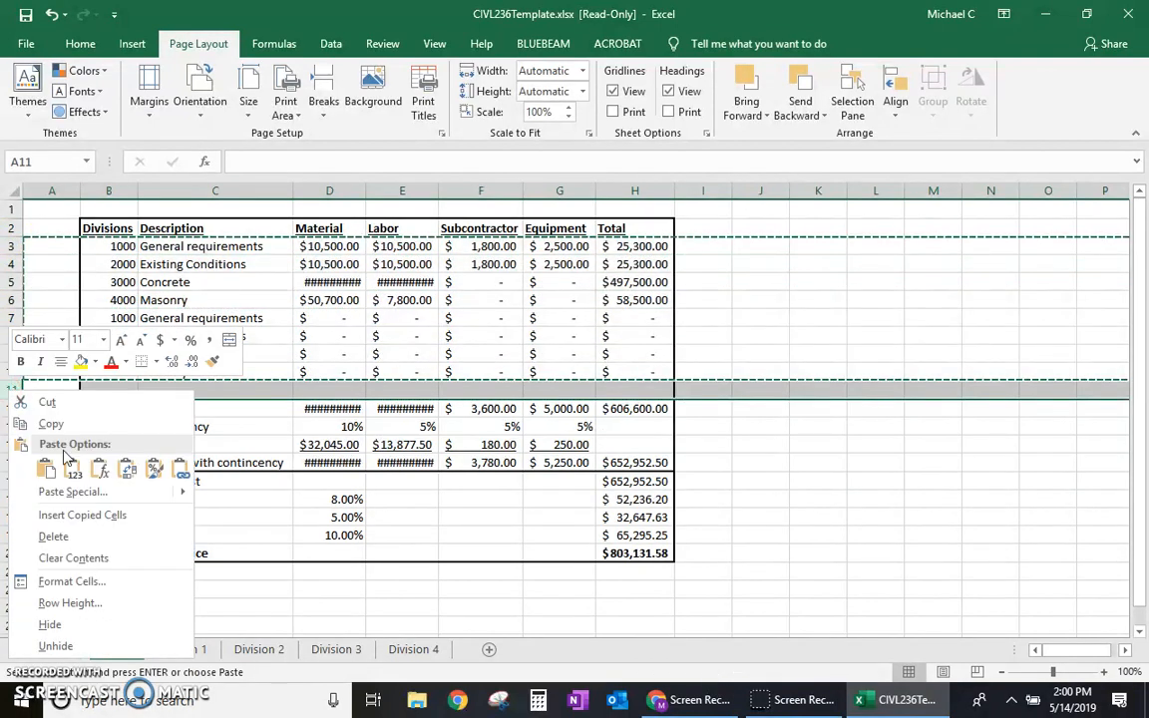
left_click(105, 512)
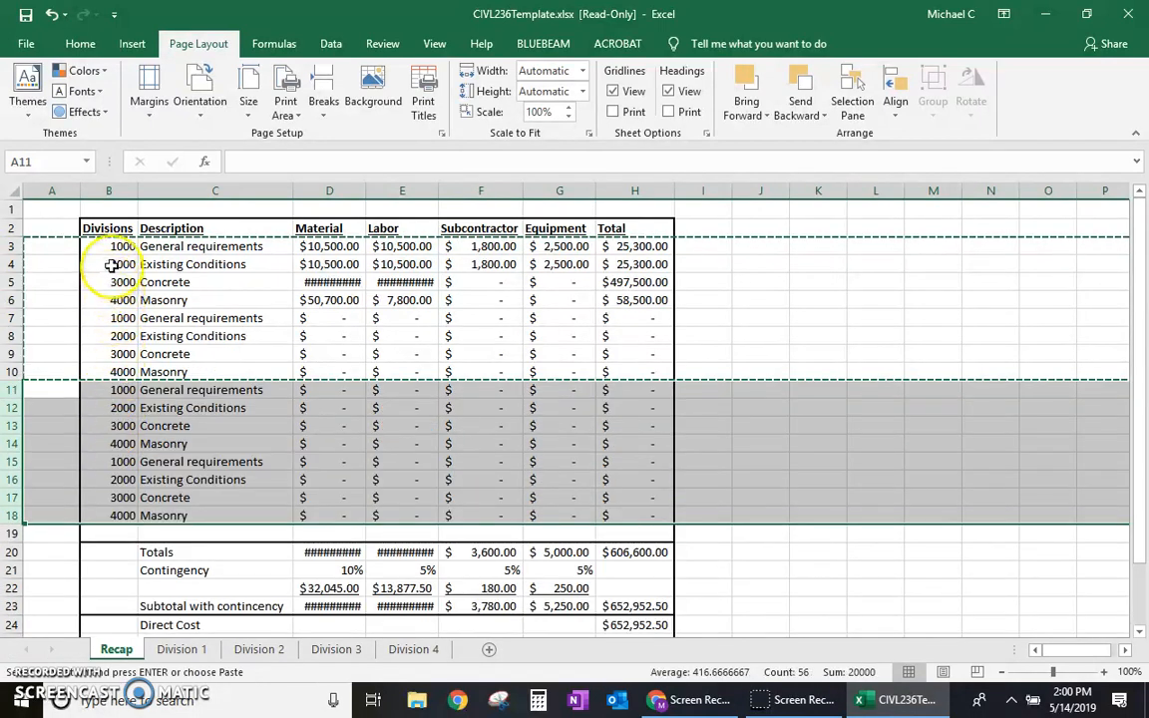
Step: Extend the Divisions number series from 1000 and 2000 down through B18, ending at 16000
left_click(119, 251)
left_click_drag(115, 246, 119, 264)
left_click_drag(133, 271, 128, 526)
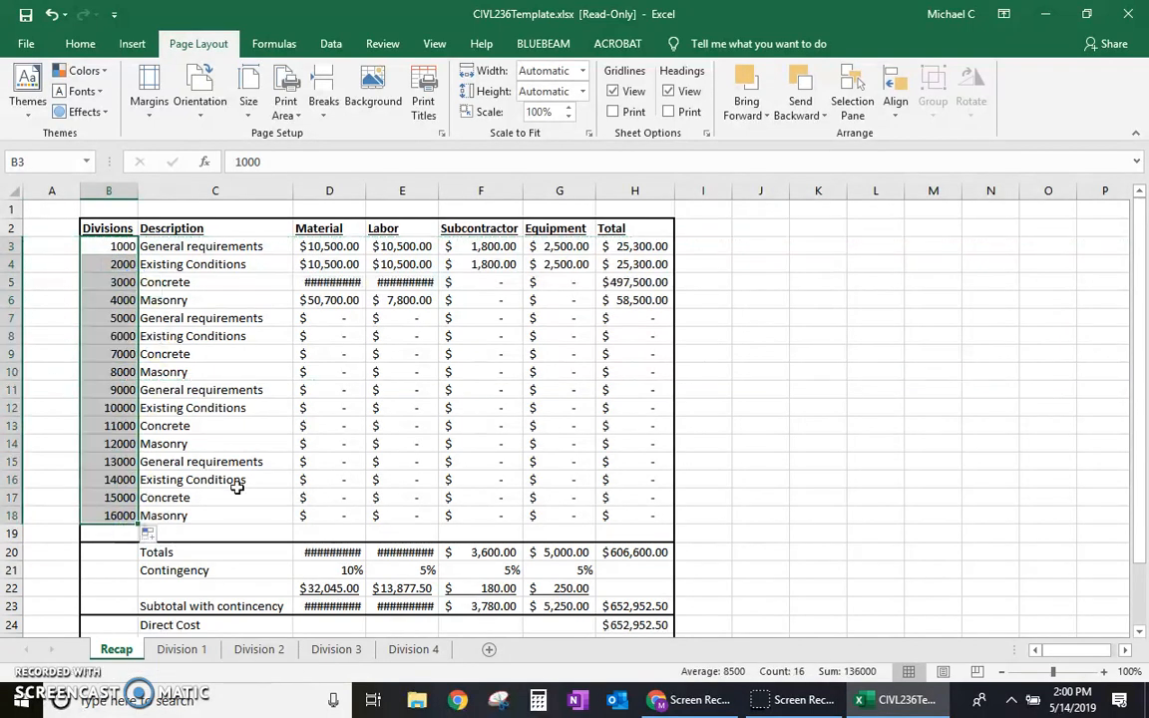
Step: Set the whole Recap table B2:H28, from the headers to the Selling Price row, as the print area
scroll(724, 448, "down", 1)
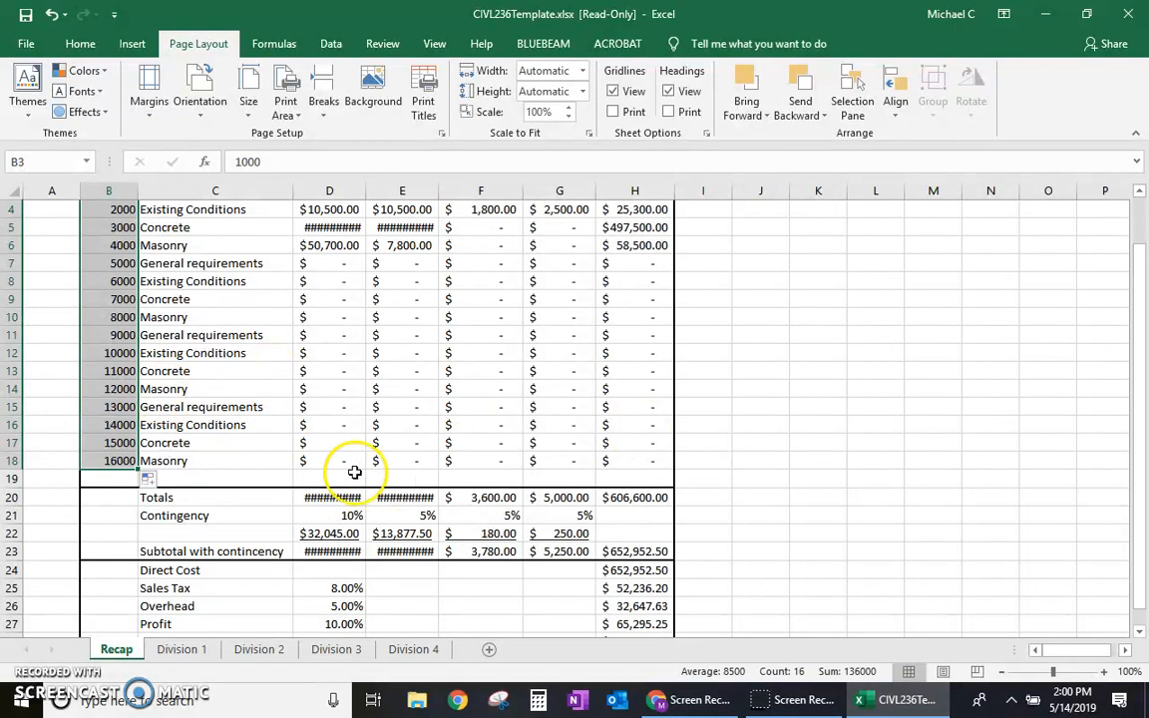
scroll(518, 576, "down", 2)
scroll(517, 576, "up", 3)
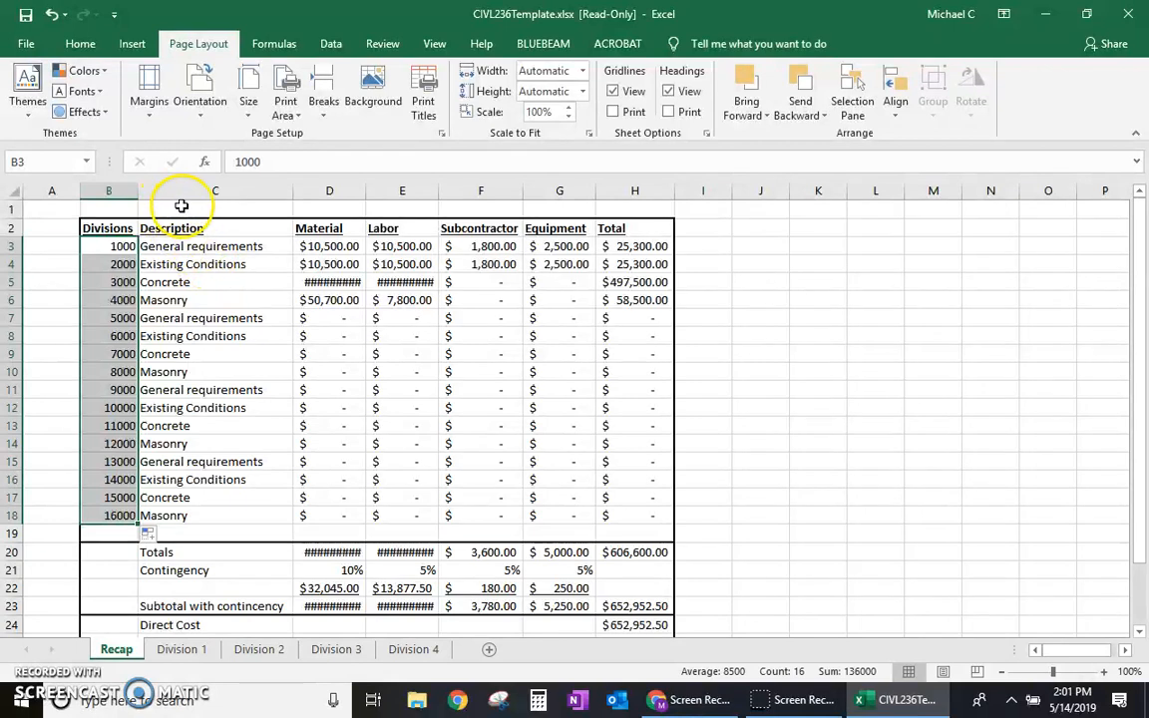
left_click_drag(118, 229, 660, 632)
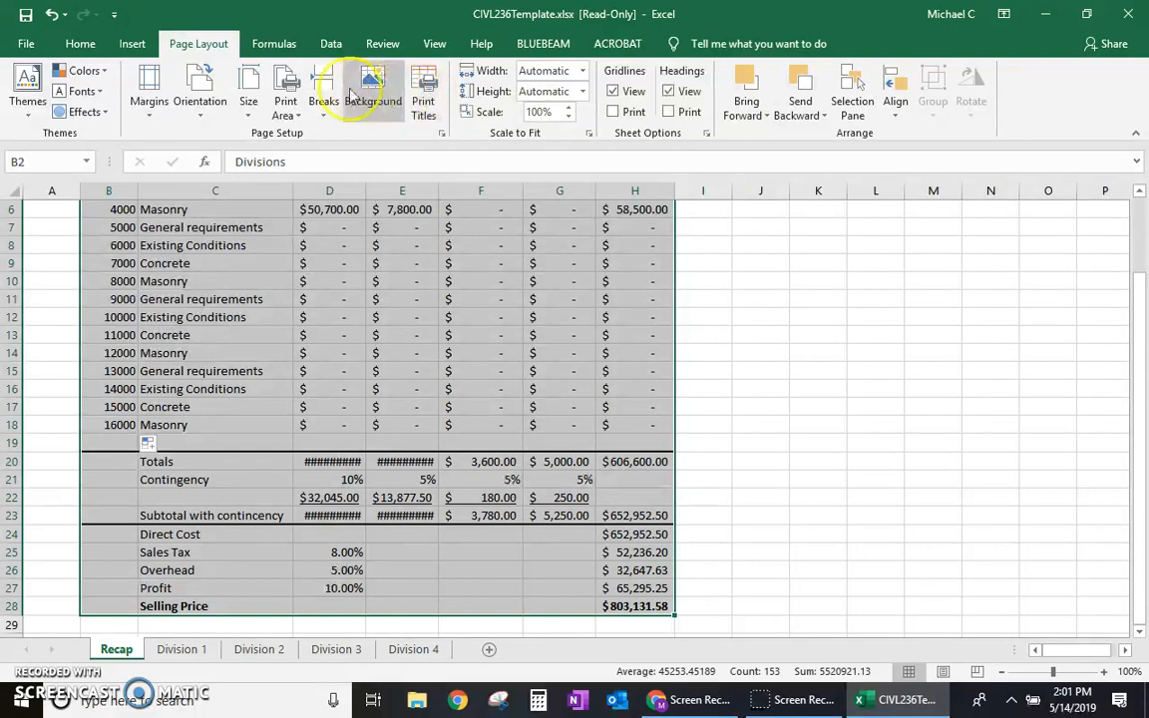
left_click(289, 91)
left_click(328, 134)
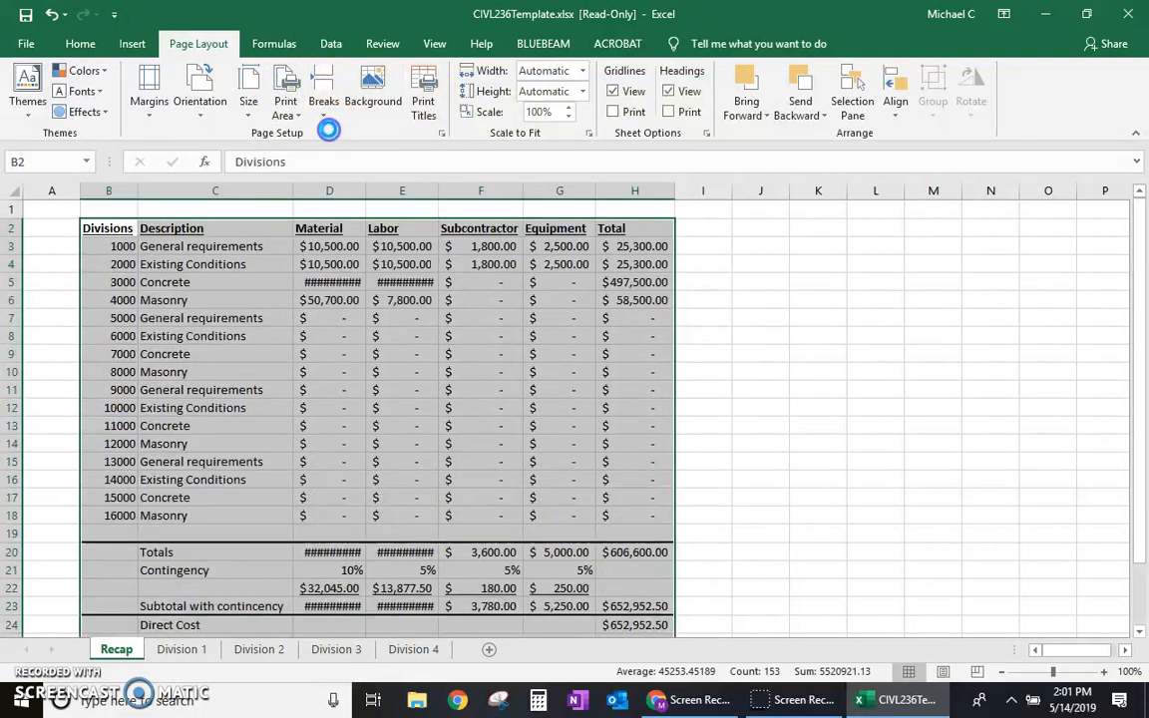
Step: Scale the Recap printout to 1 page wide by 1 page tall in portrait orientation
left_click(584, 80)
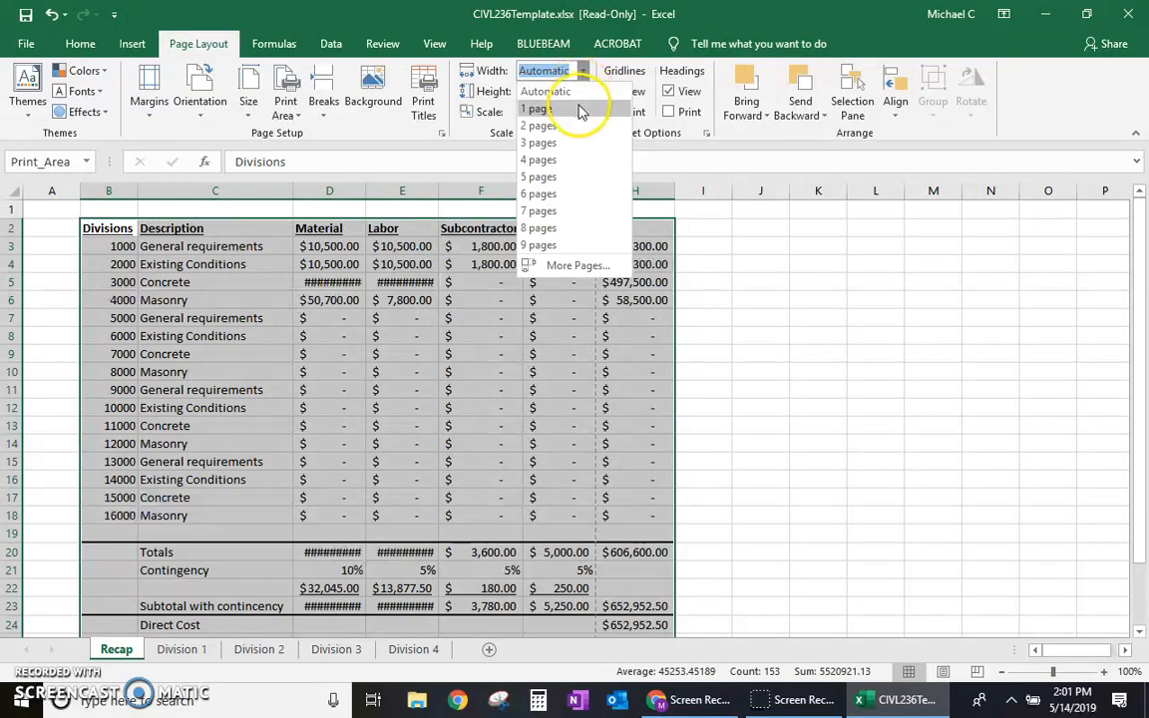
left_click(580, 109)
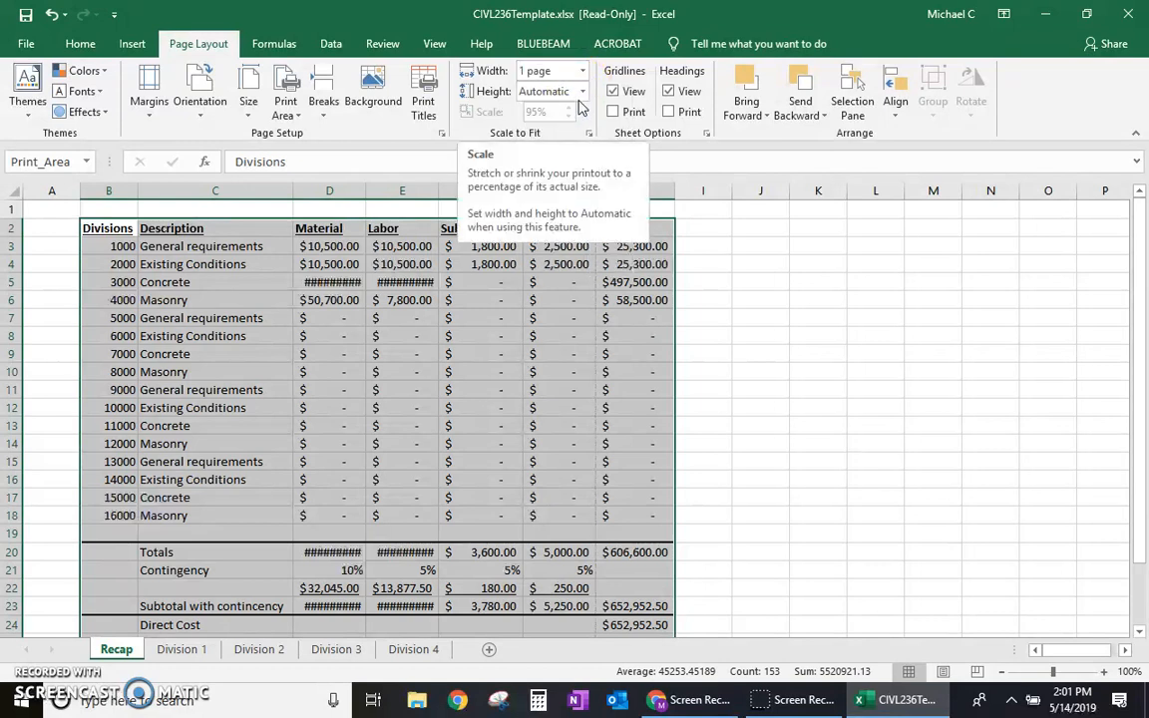
left_click(582, 94)
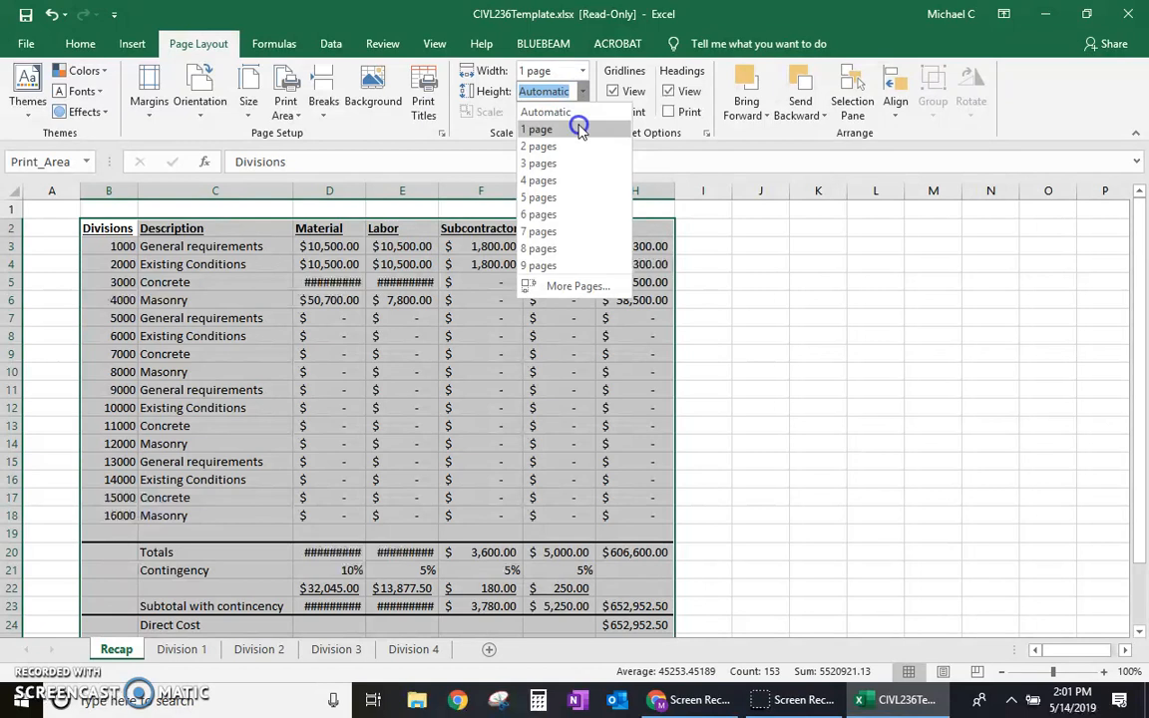
left_click(579, 114)
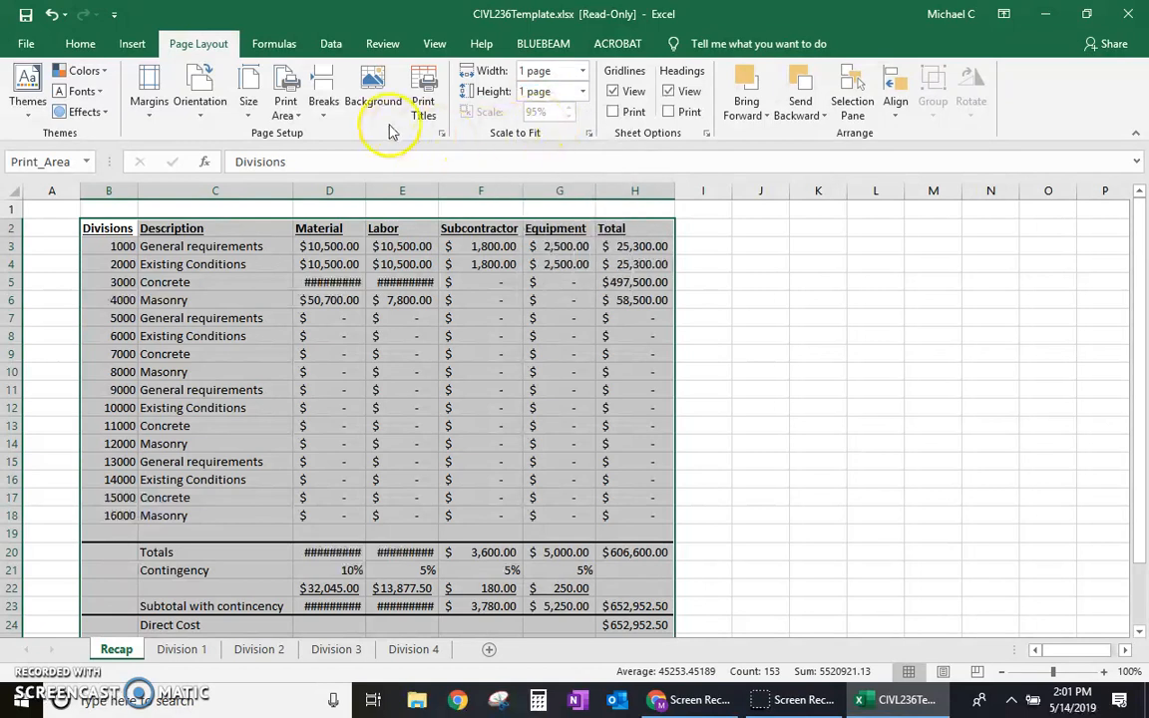
left_click(288, 104)
left_click(290, 100)
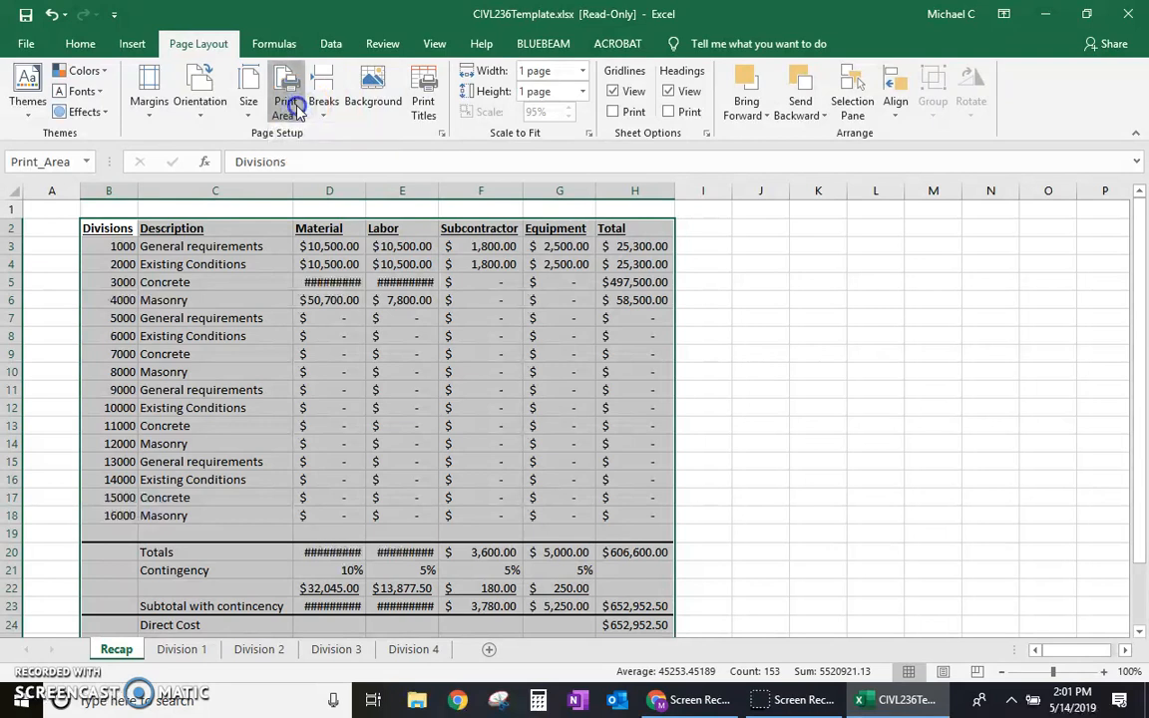
left_click(207, 102)
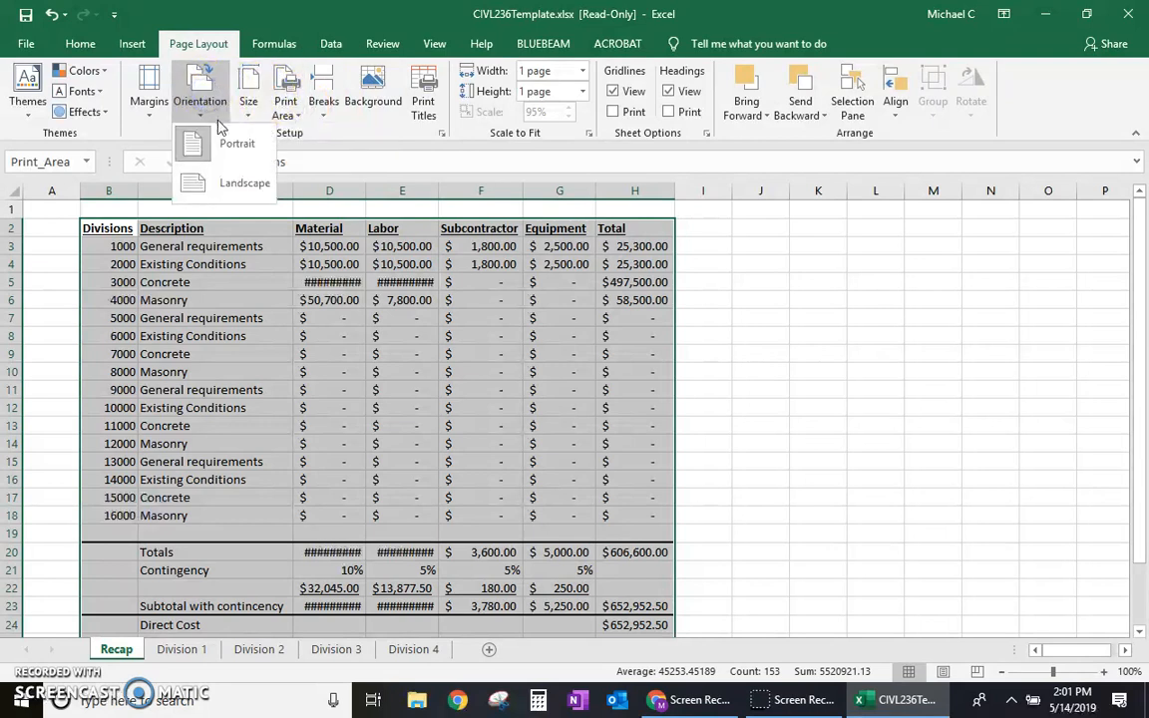
left_click(228, 150)
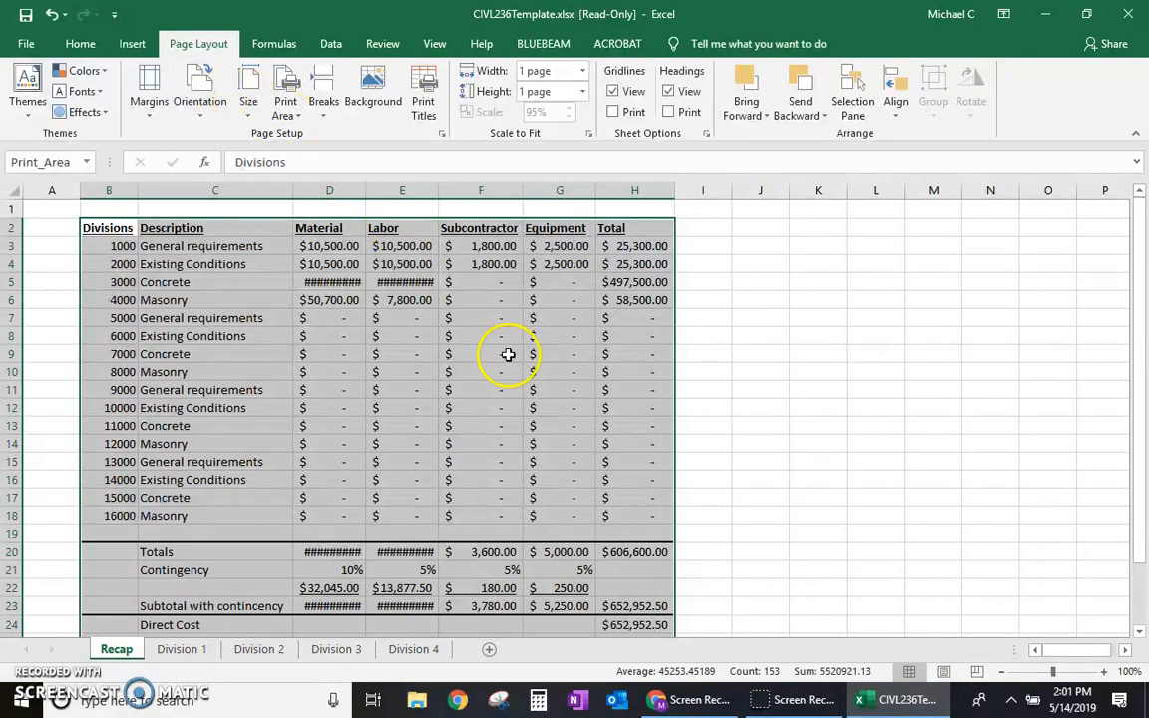
Step: On the Division 1 sheet, set the table B2:N12 as the print area and check the page orientation
left_click(203, 654)
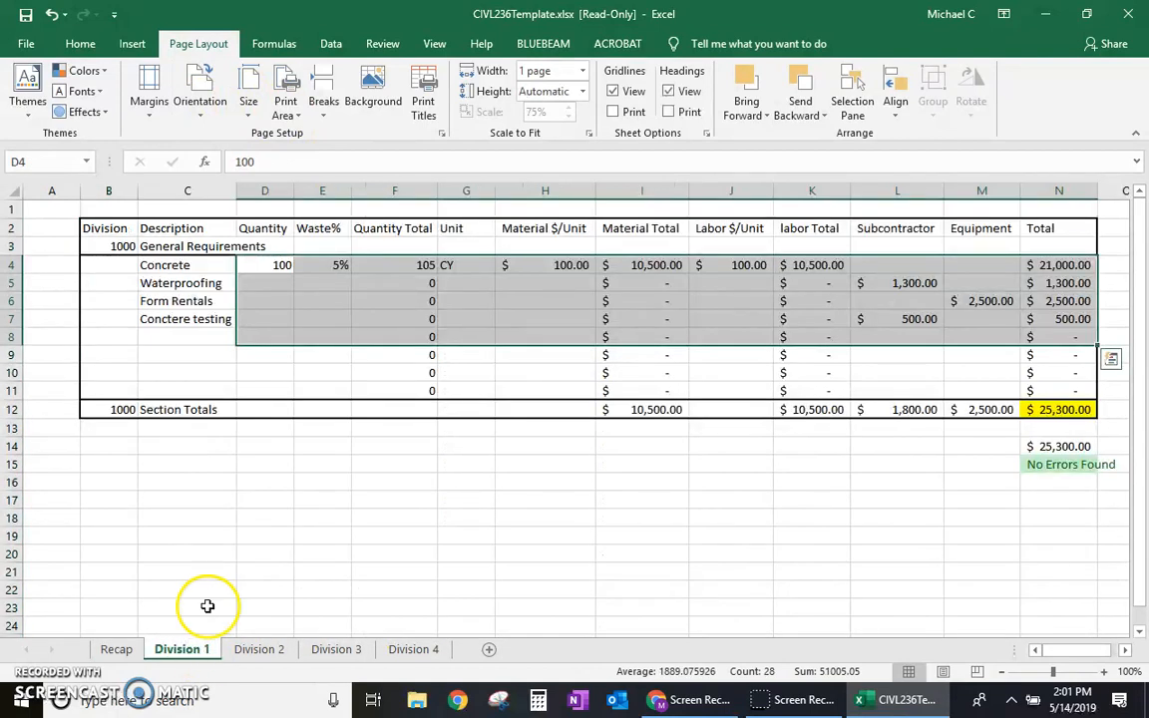
left_click(128, 227)
left_click_drag(128, 227, 397, 403)
left_click(283, 108)
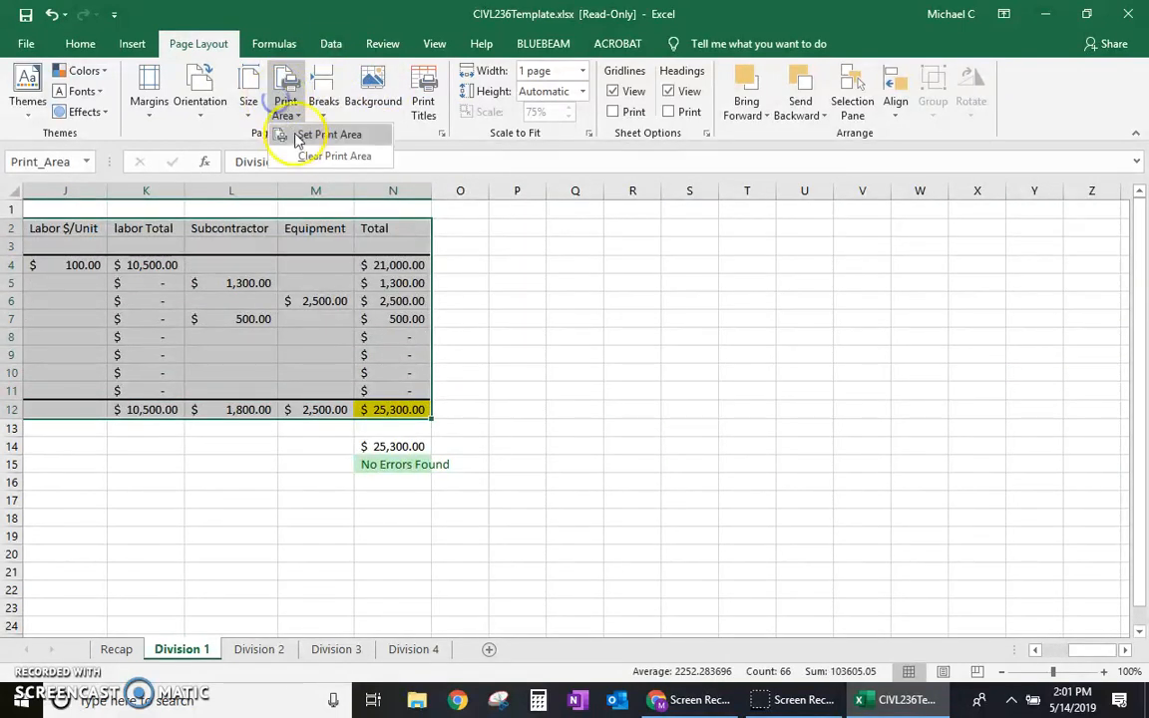
left_click(309, 134)
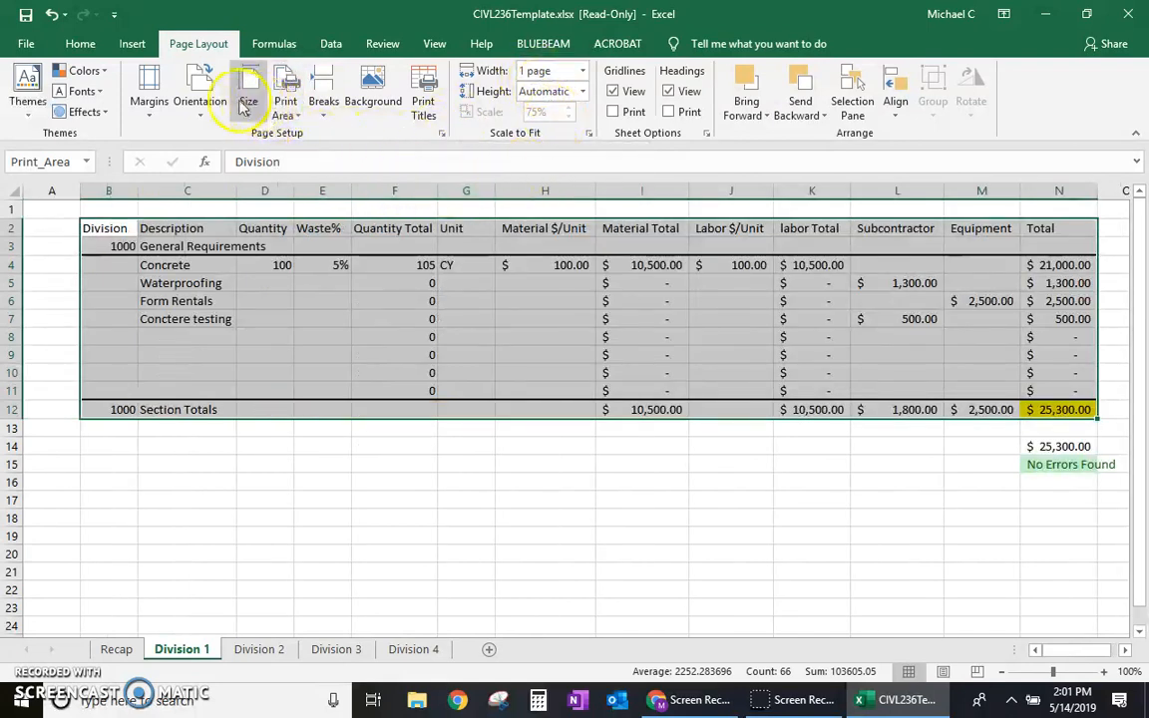
left_click(203, 95)
left_click(202, 95)
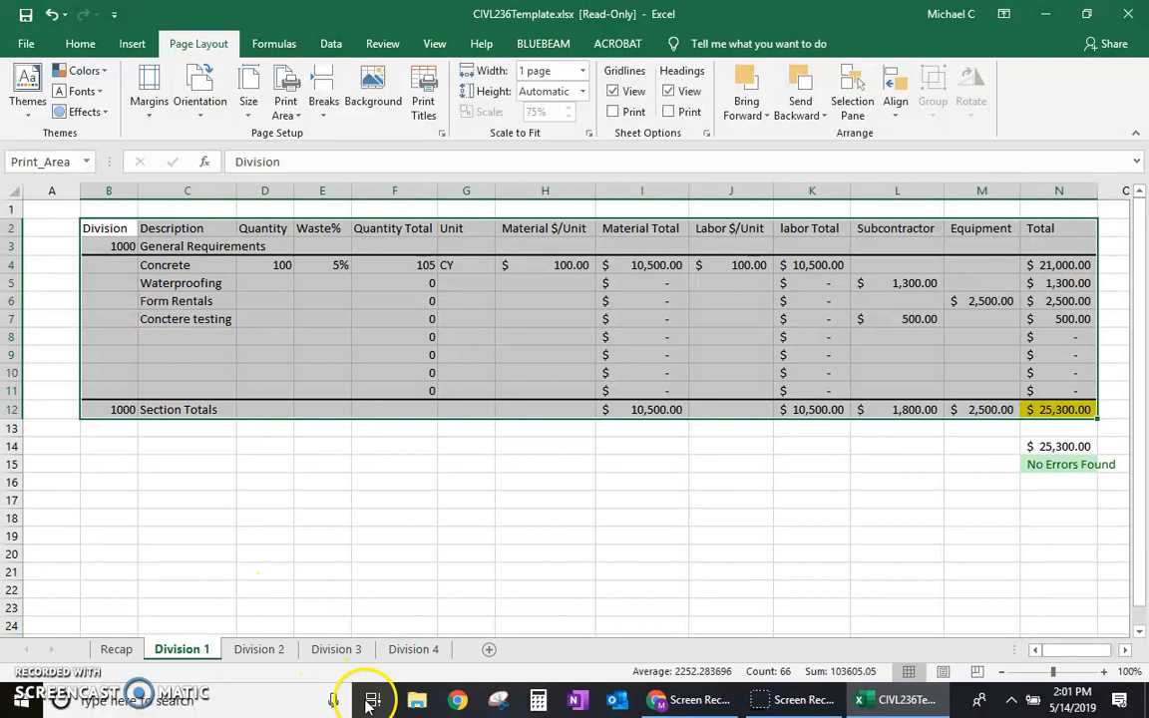
Step: On the Division 4 sheet, set the table B2:N23 as the print area and check the page orientation
left_click(427, 650)
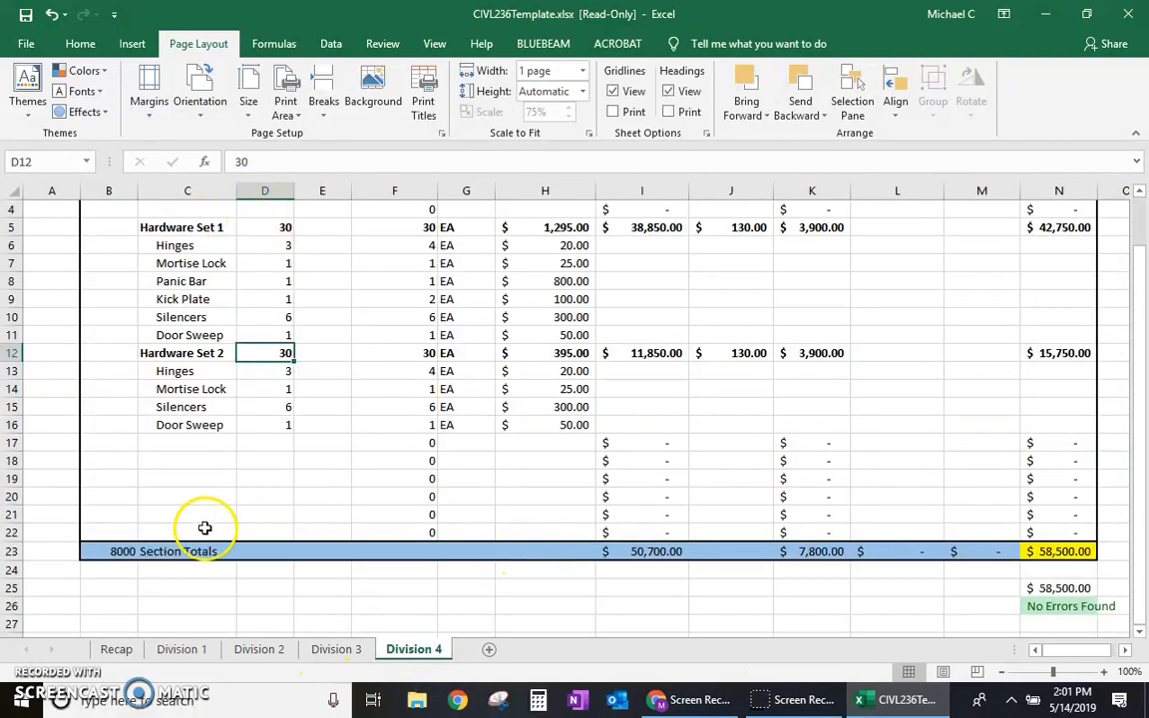
left_click_drag(102, 554, 1056, 229)
left_click(286, 88)
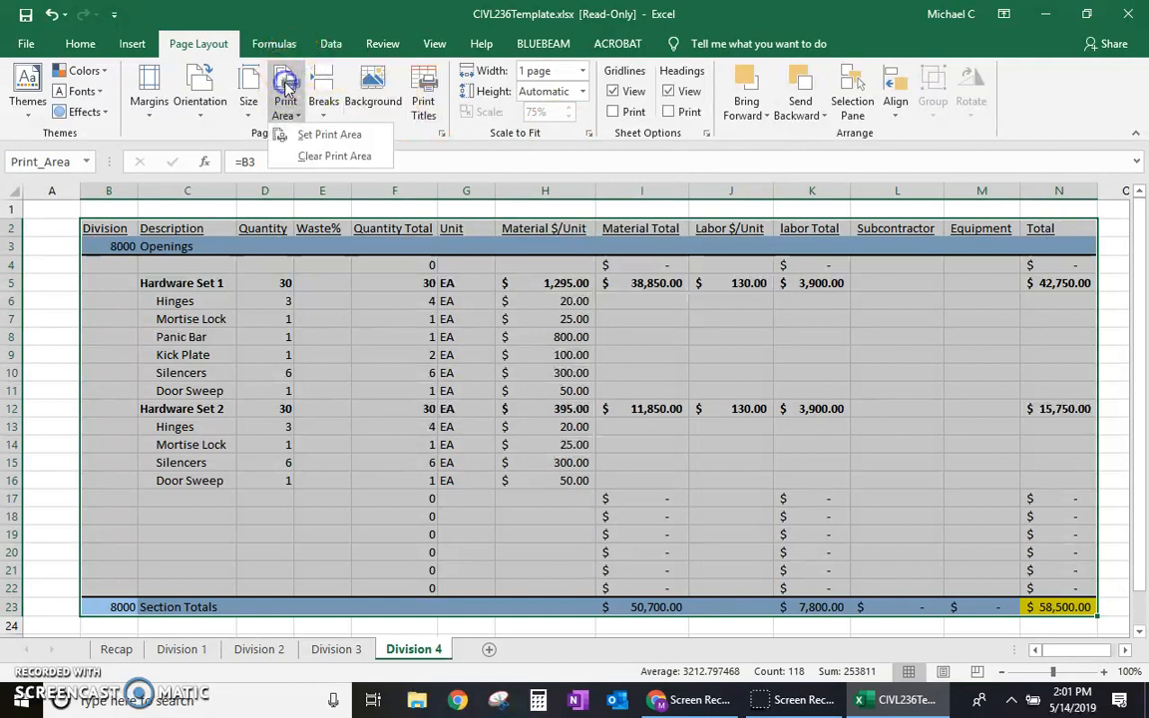
left_click(314, 133)
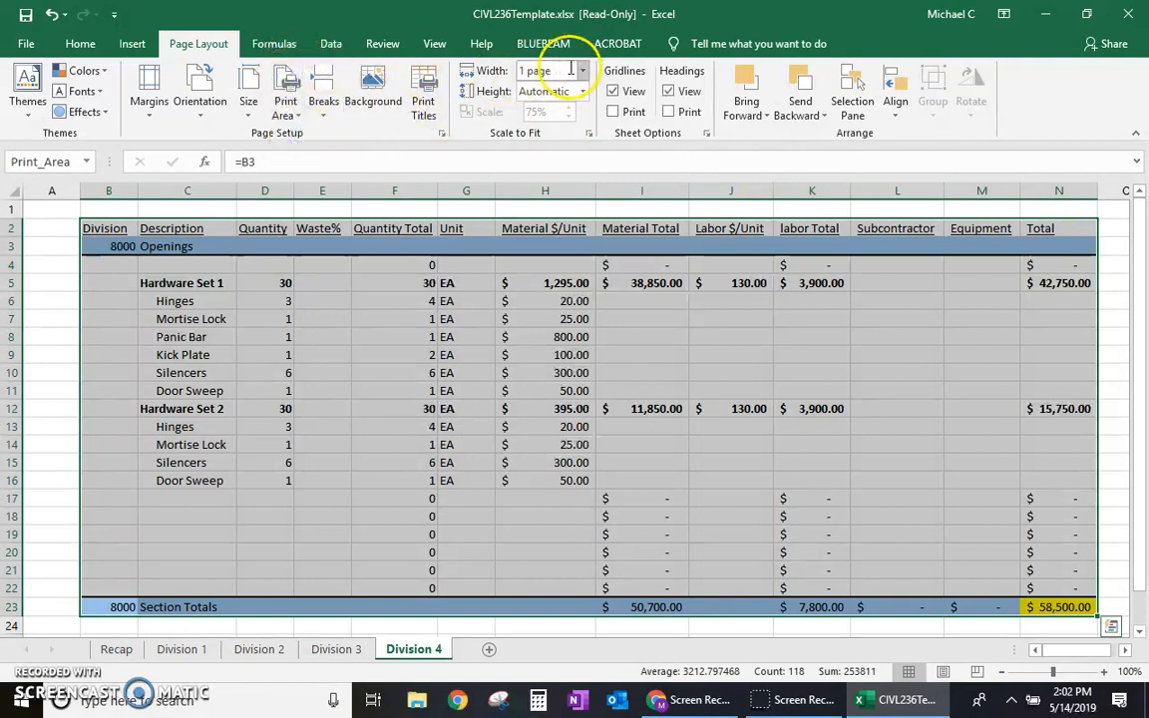
left_click(214, 76)
left_click(215, 75)
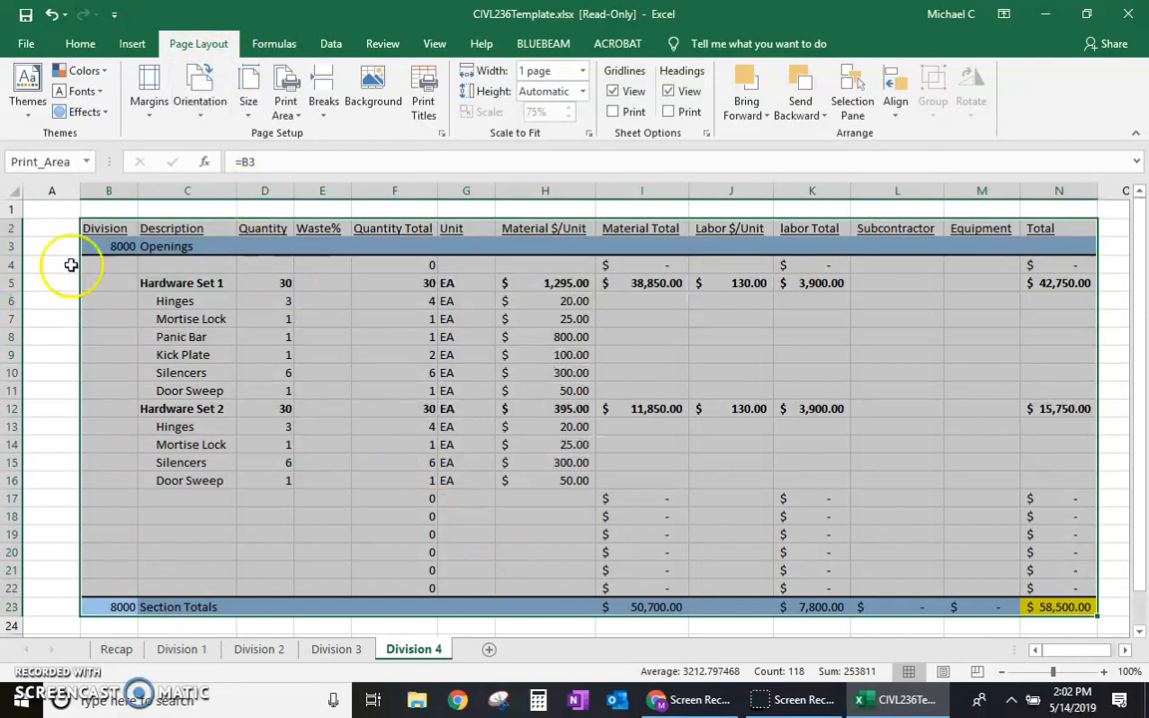
Step: In the print settings, choose Adobe PDF as the printer and set the print range to the entire workbook
left_click(26, 44)
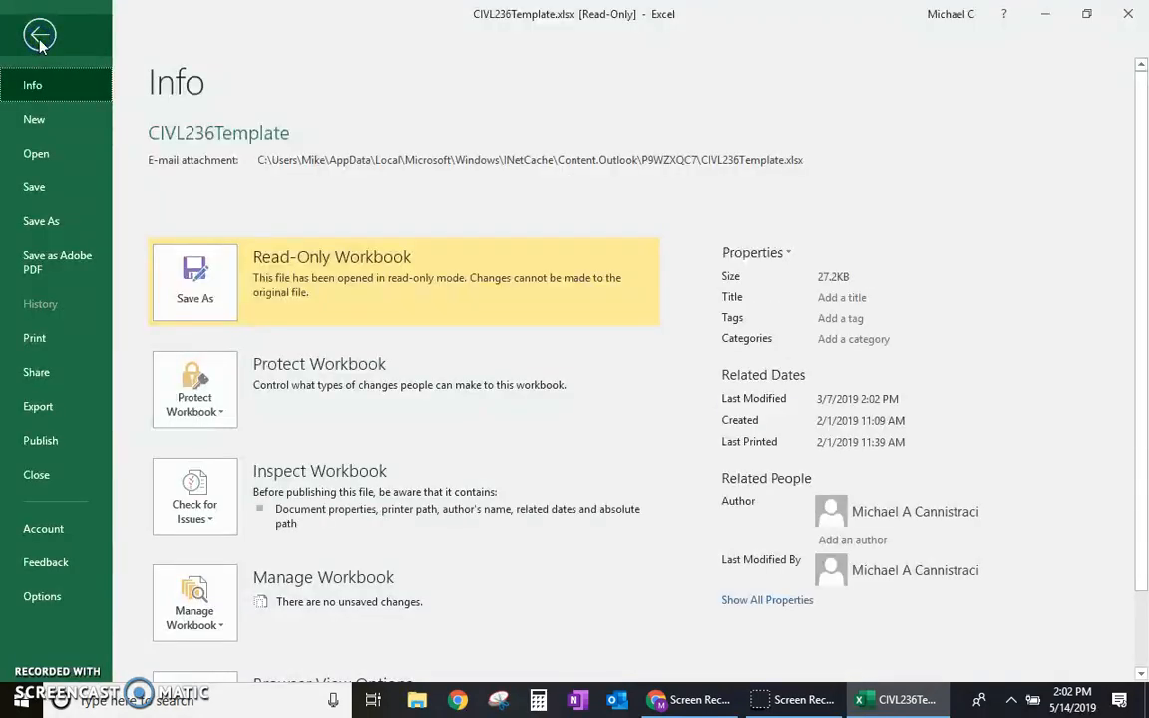
left_click(55, 340)
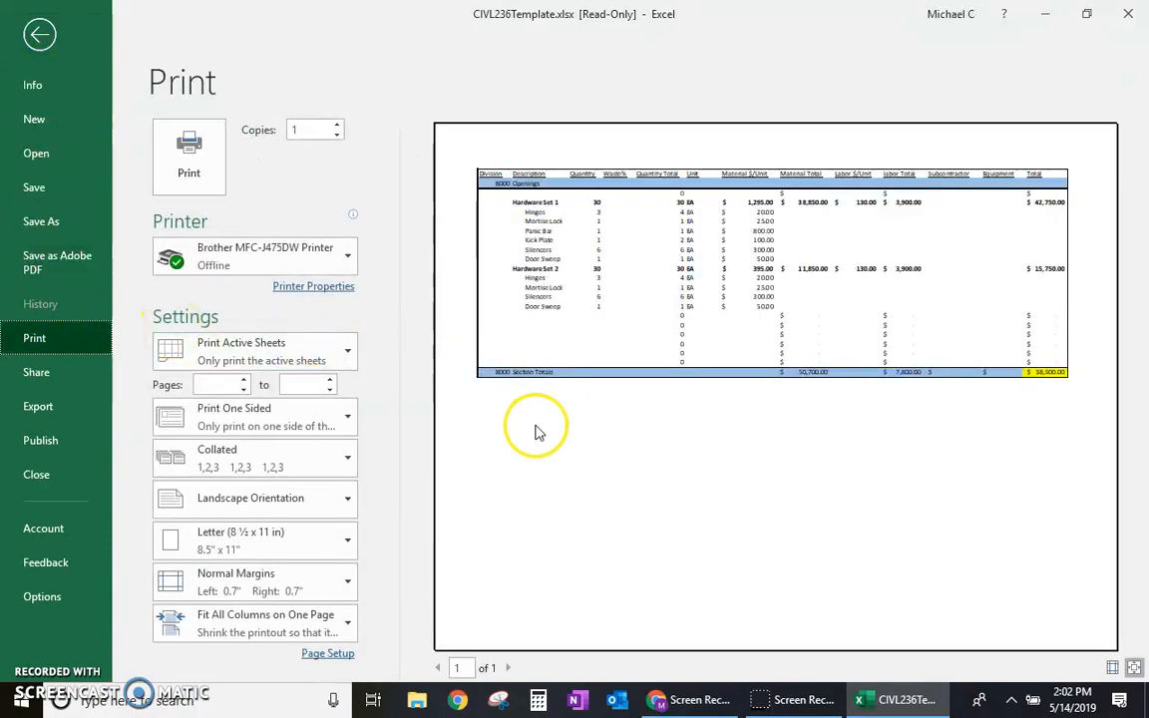
left_click(310, 257)
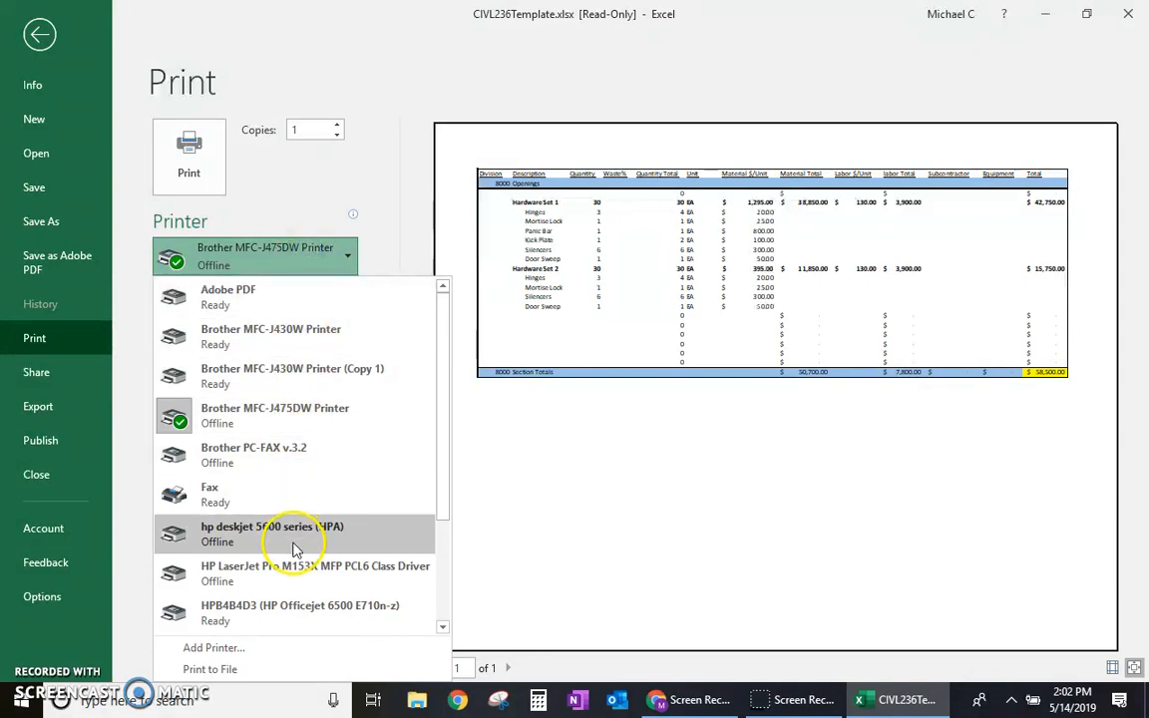
left_click(311, 317)
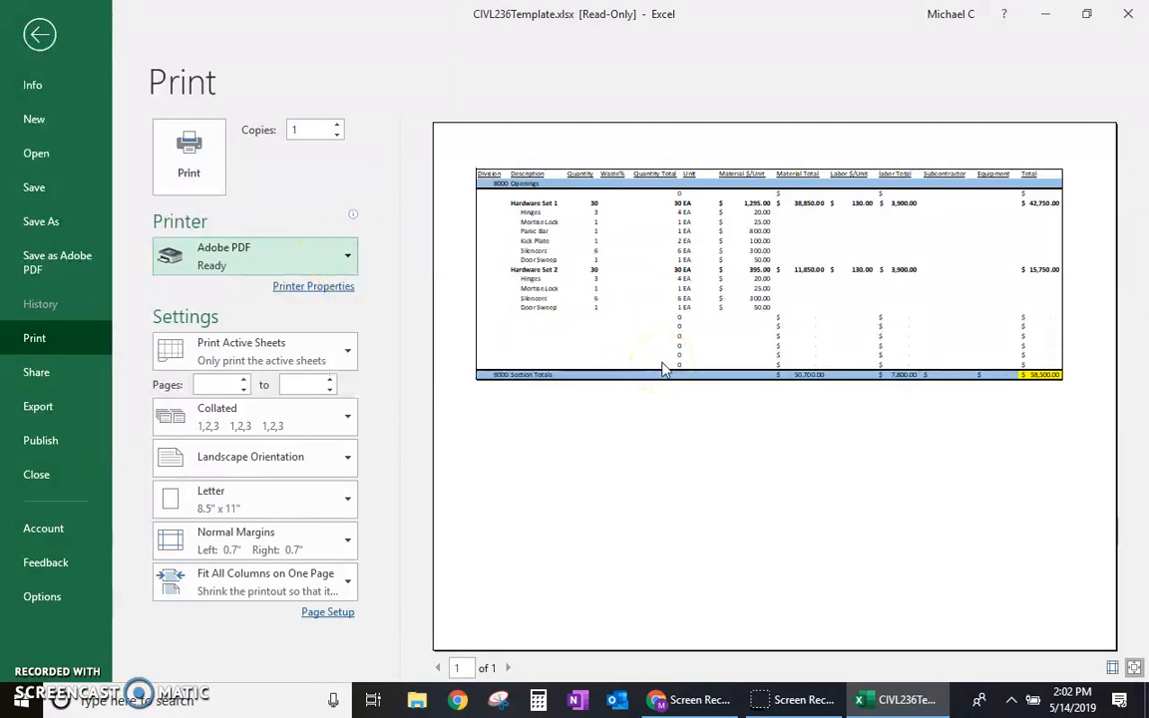
left_click(332, 361)
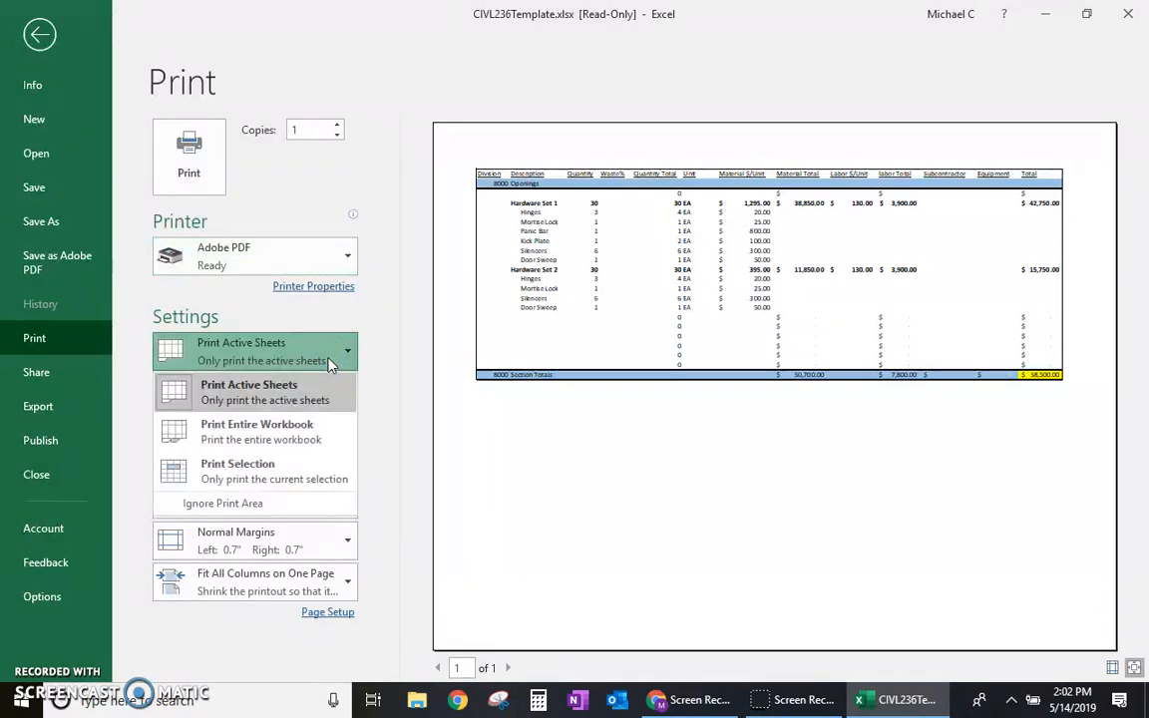
left_click(302, 434)
left_click(300, 429)
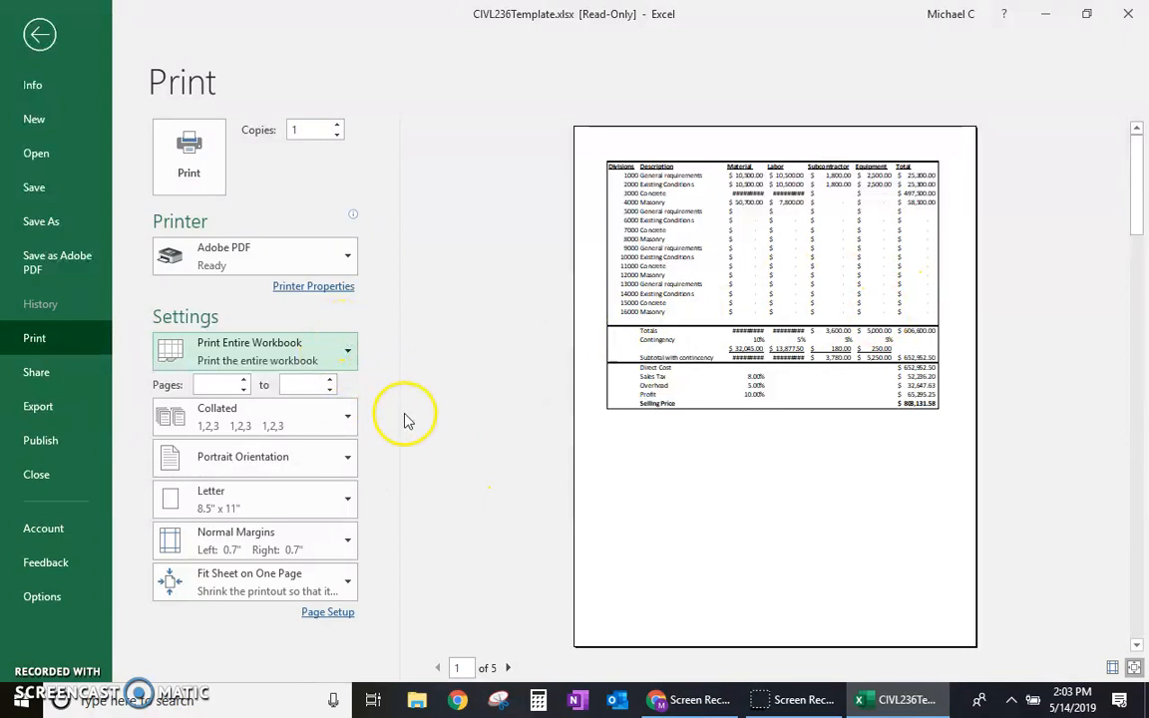
Step: Return to the worksheets and group all five sheets, from Recap through Division 4
left_click(41, 36)
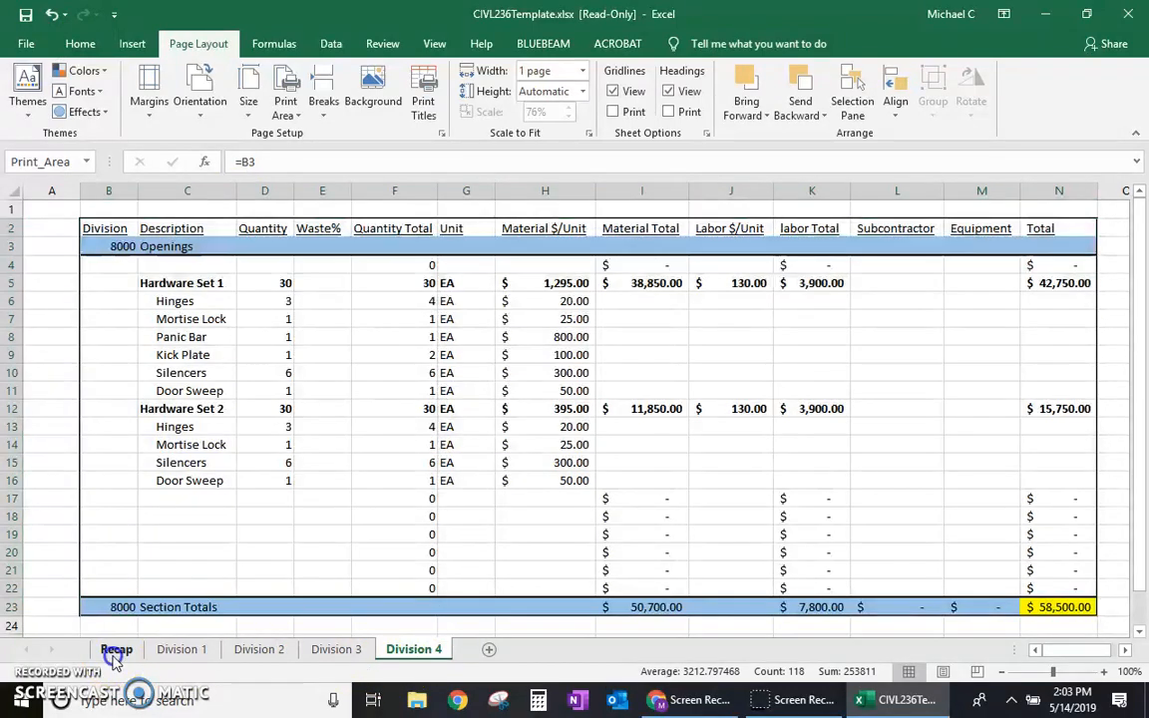
left_click(115, 650)
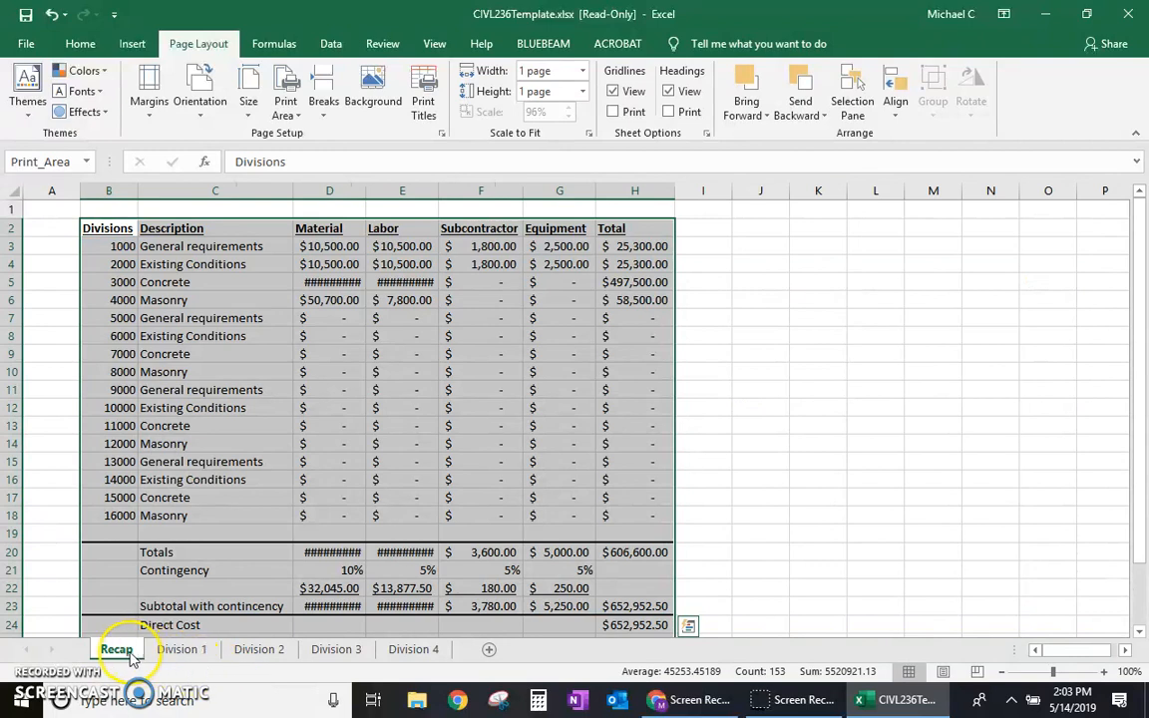
left_click(179, 650, "ctrl")
left_click(257, 654, "ctrl")
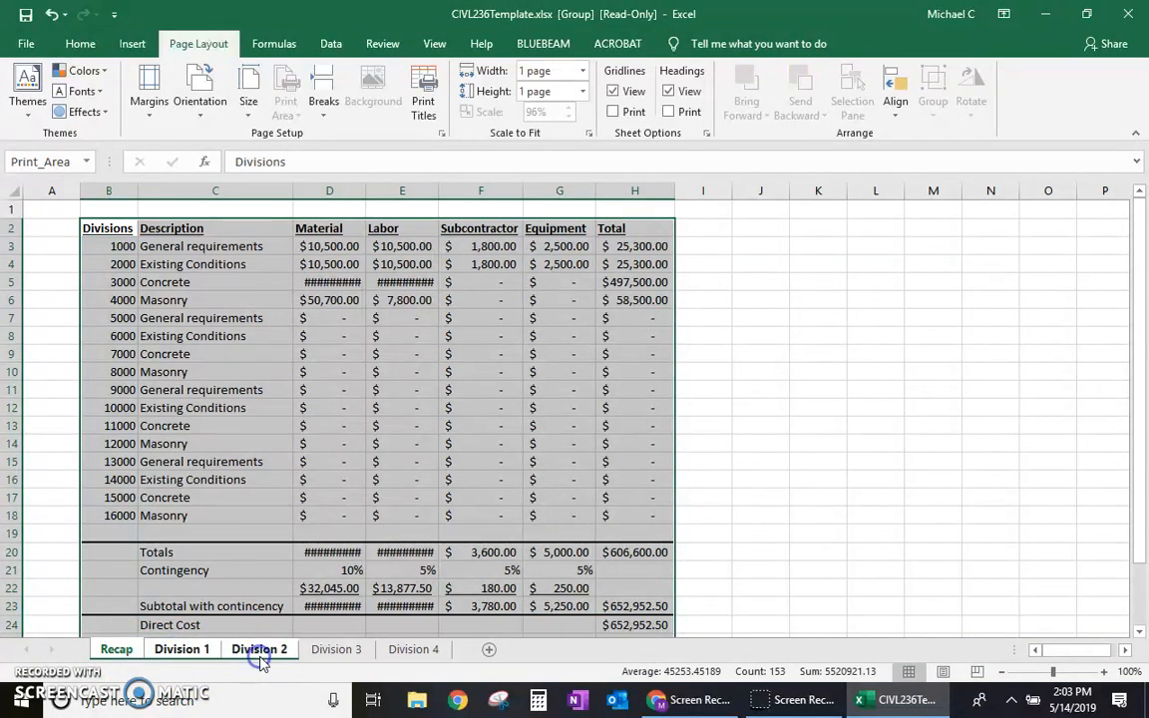
left_click(349, 653, "ctrl")
left_click(389, 651, "ctrl")
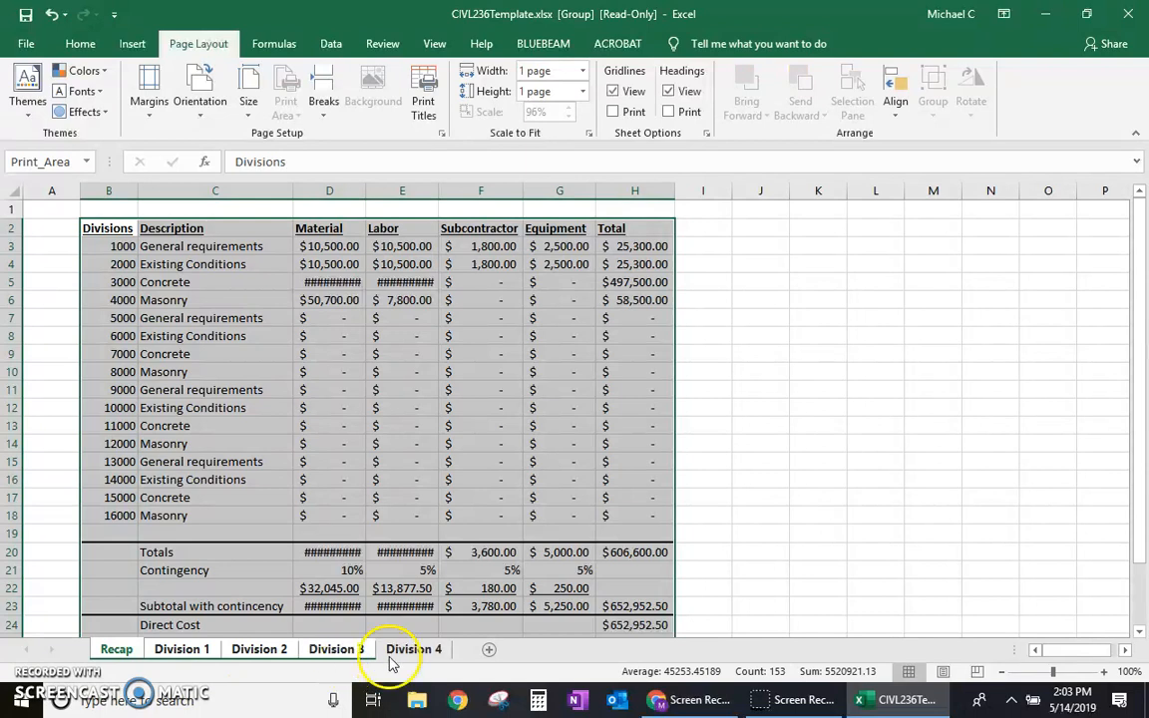
Step: Set the print range for the grouped sheets to Print Active Sheets
left_click(26, 44)
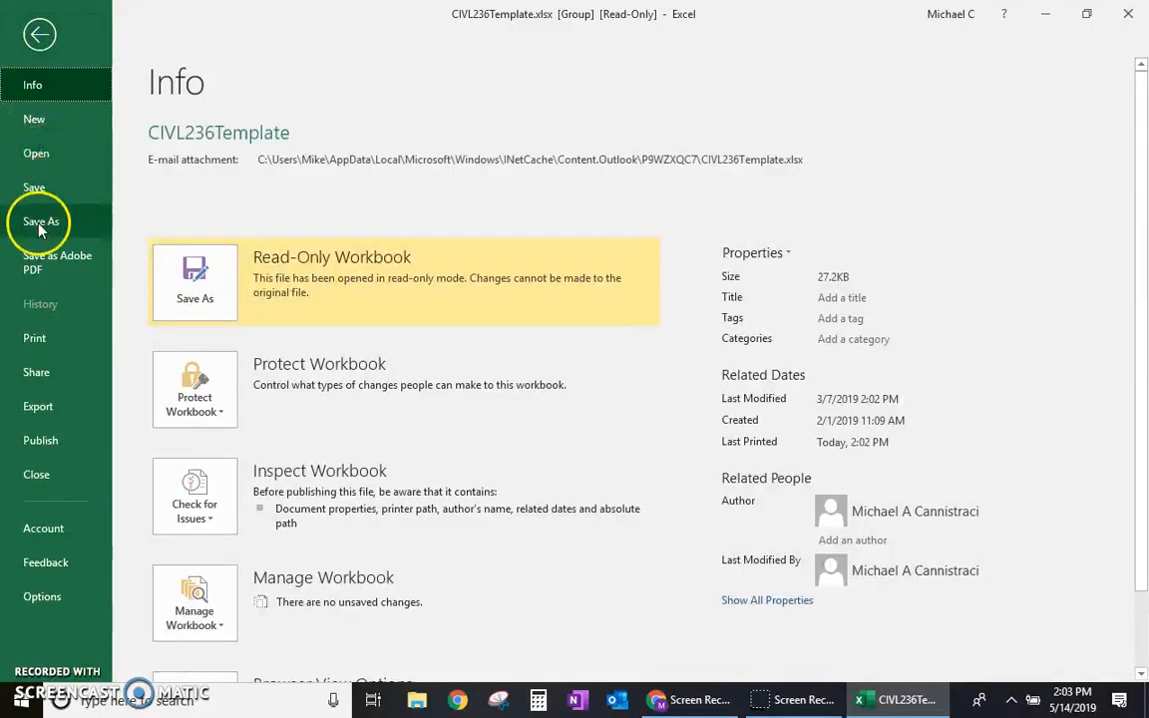
left_click(34, 340)
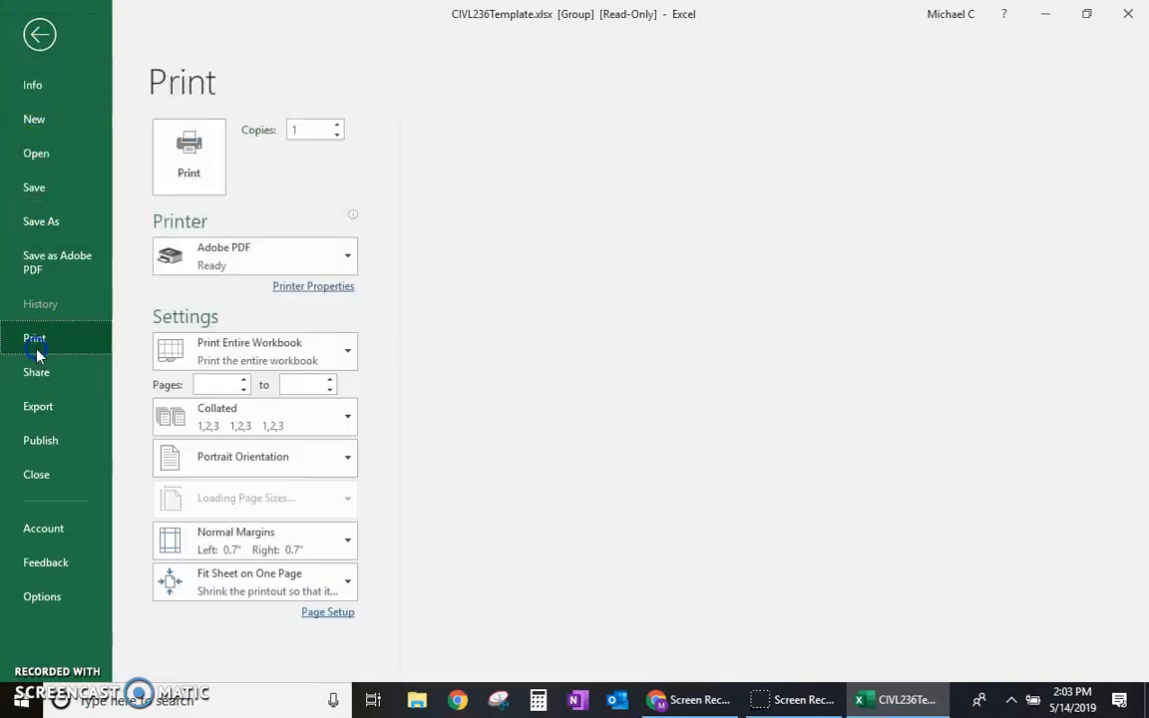
left_click(340, 371)
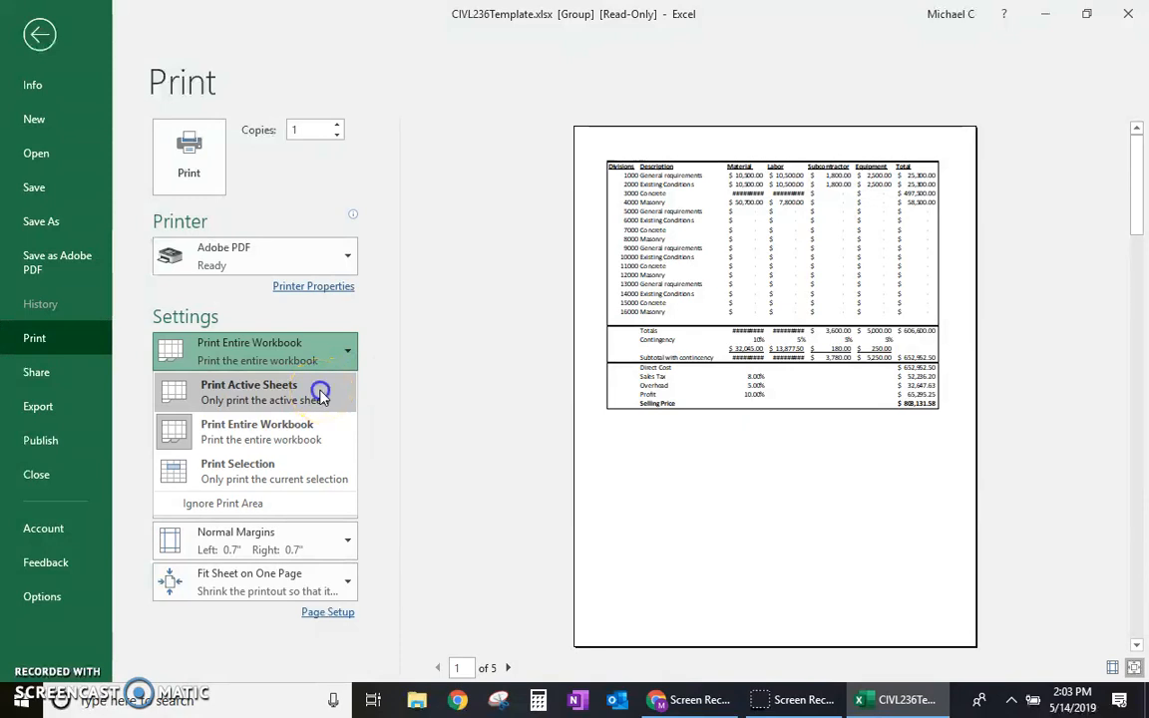
left_click(320, 395)
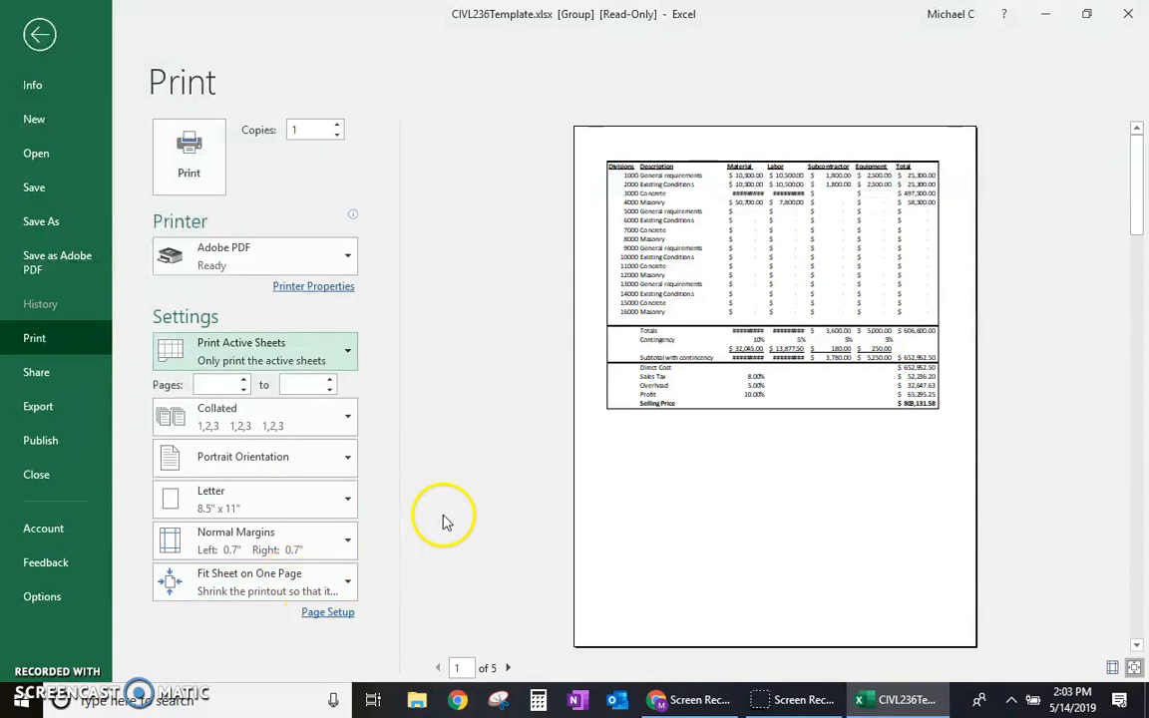
Step: Print the grouped sheets to CIVL236Template.pdf on the Desktop, declining to replace that file at the second save request and cancelling it
left_click(199, 170)
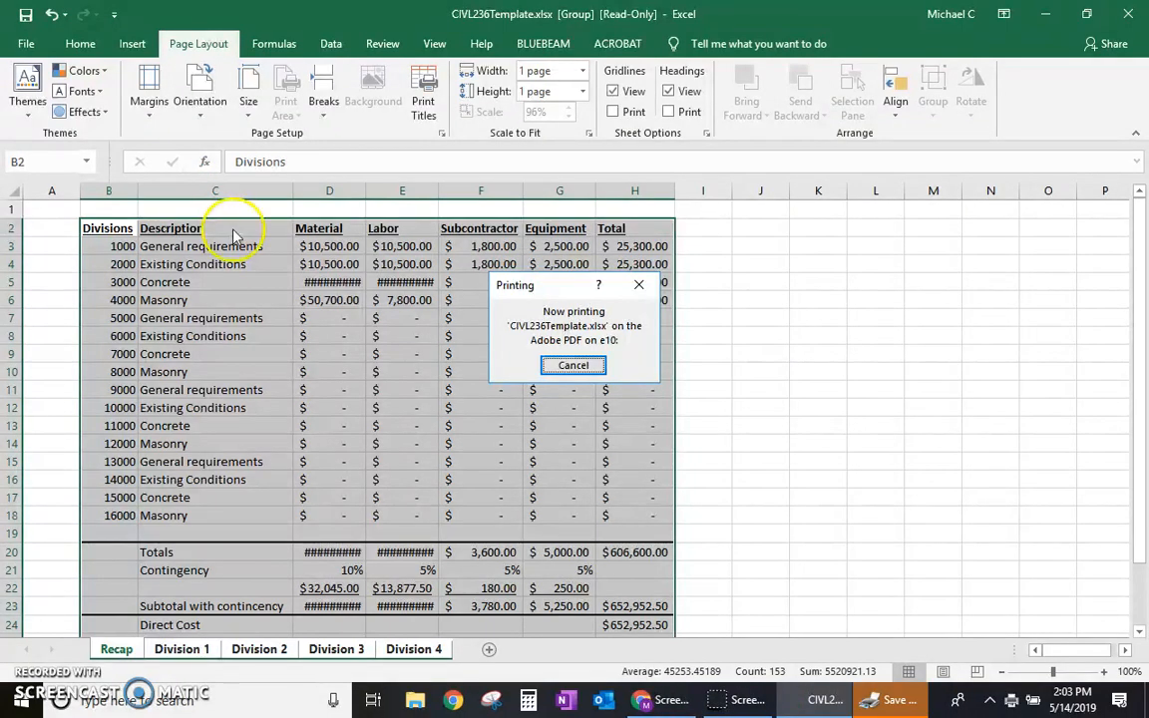
left_click(896, 704)
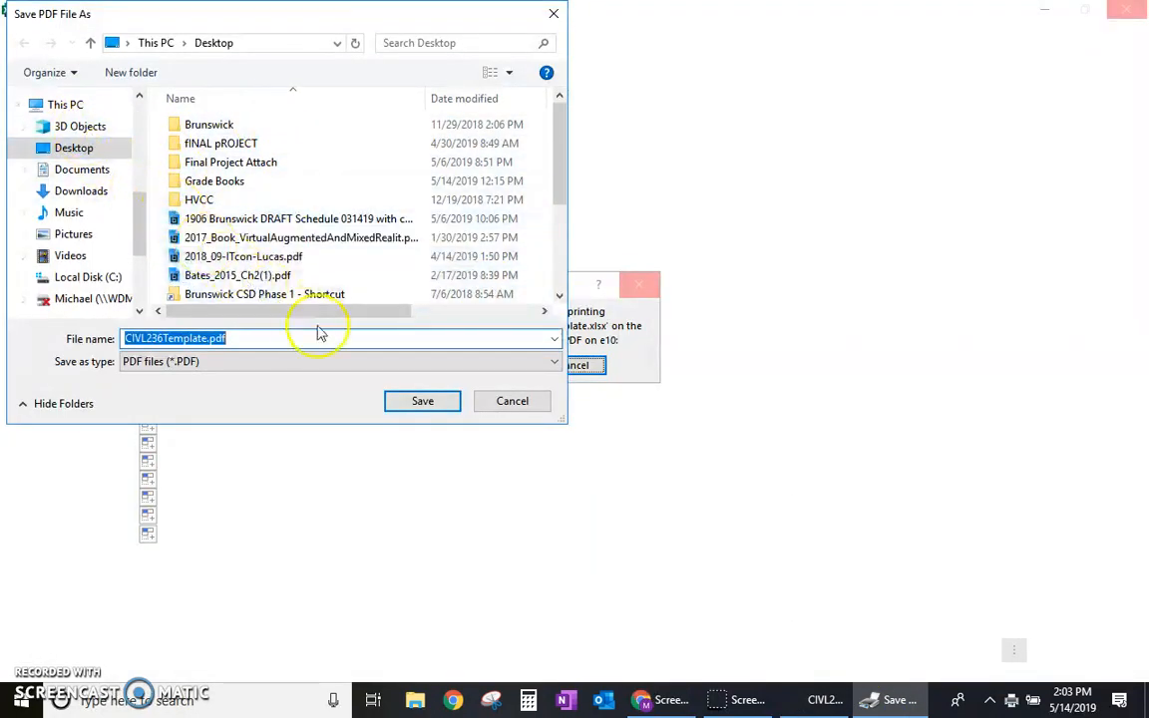
left_click(427, 402)
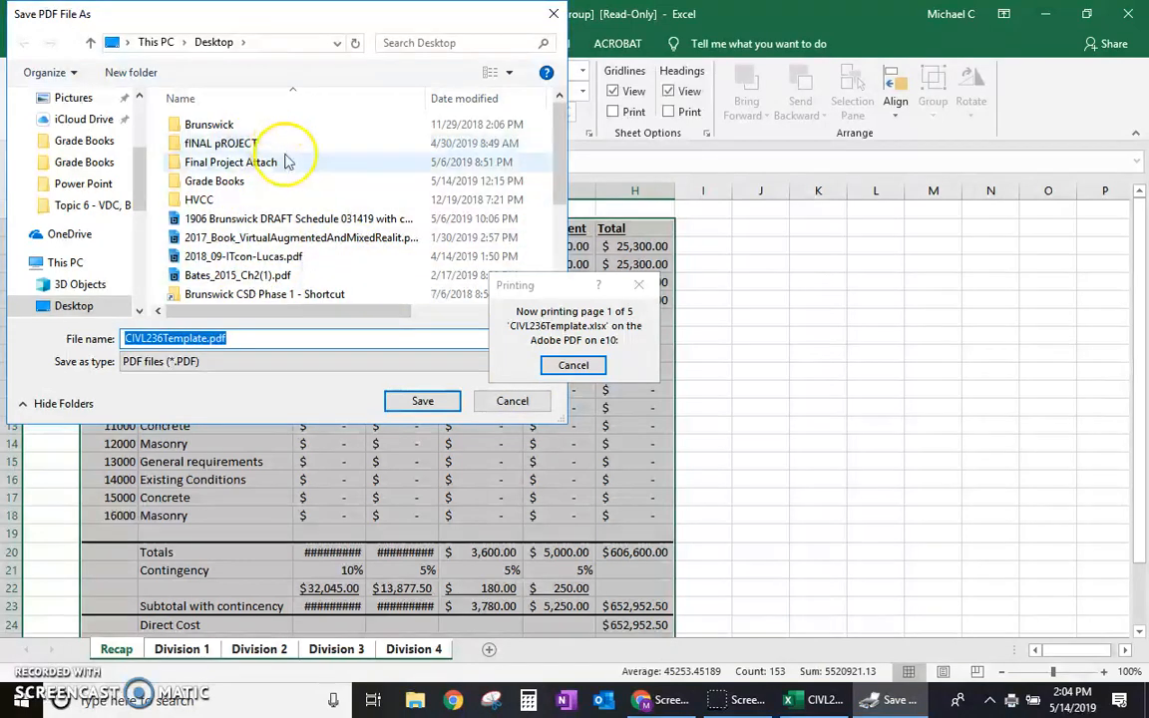
left_click(409, 401)
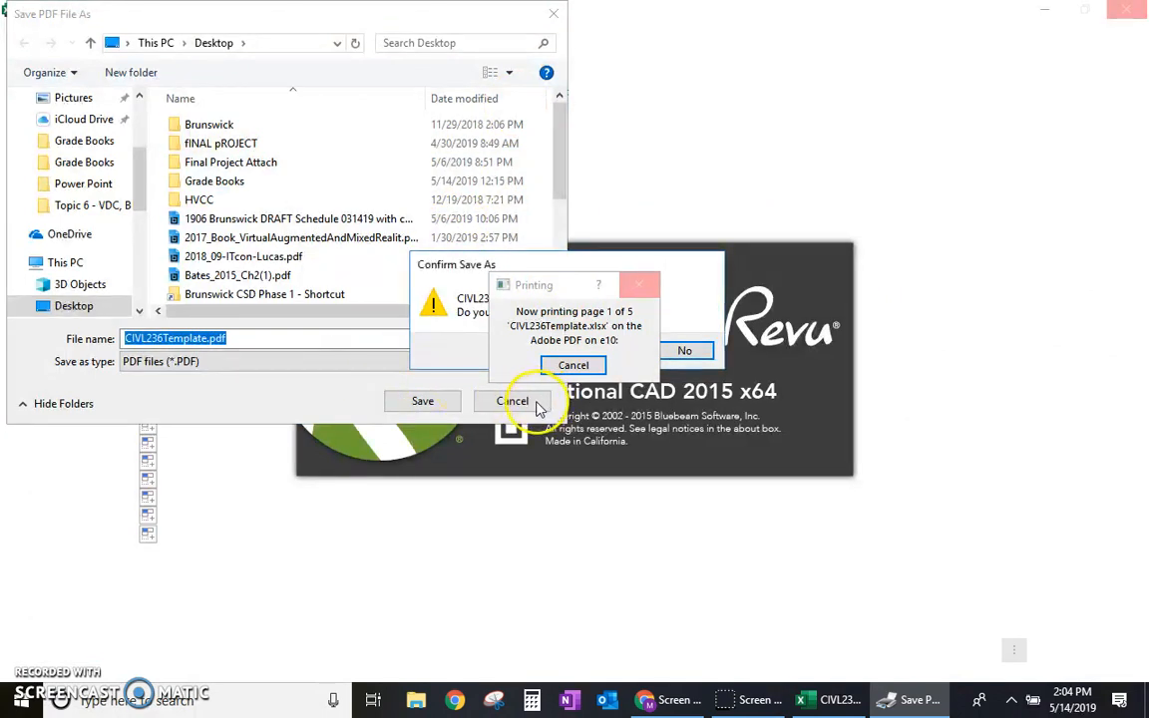
left_click(709, 359)
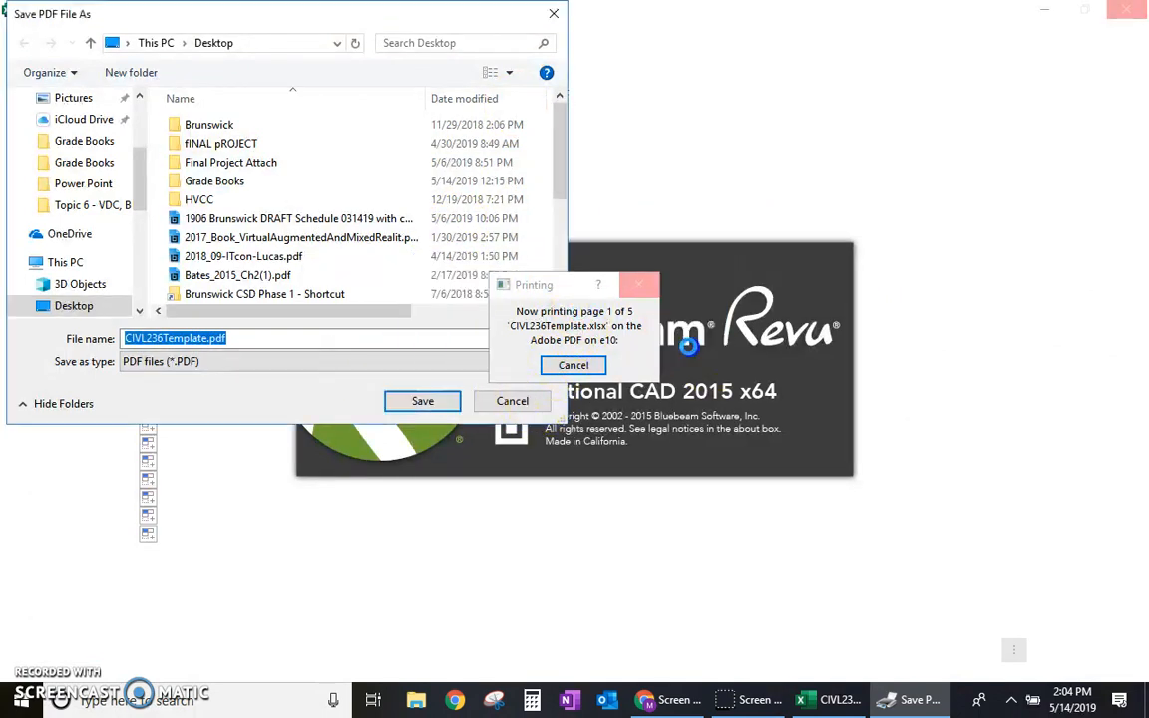
left_click(511, 401)
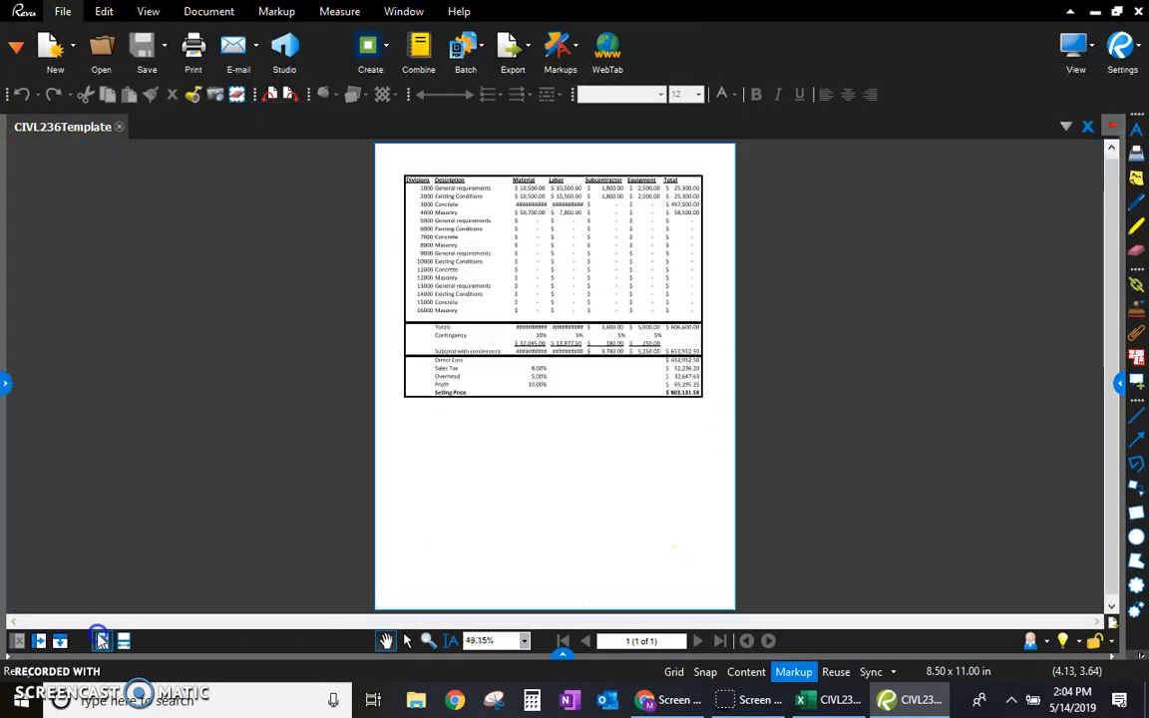
Step: Examine the whole page of the PDF in Bluebeam Revu and return to the Excel workbook, clearing the table selection
left_click(100, 639)
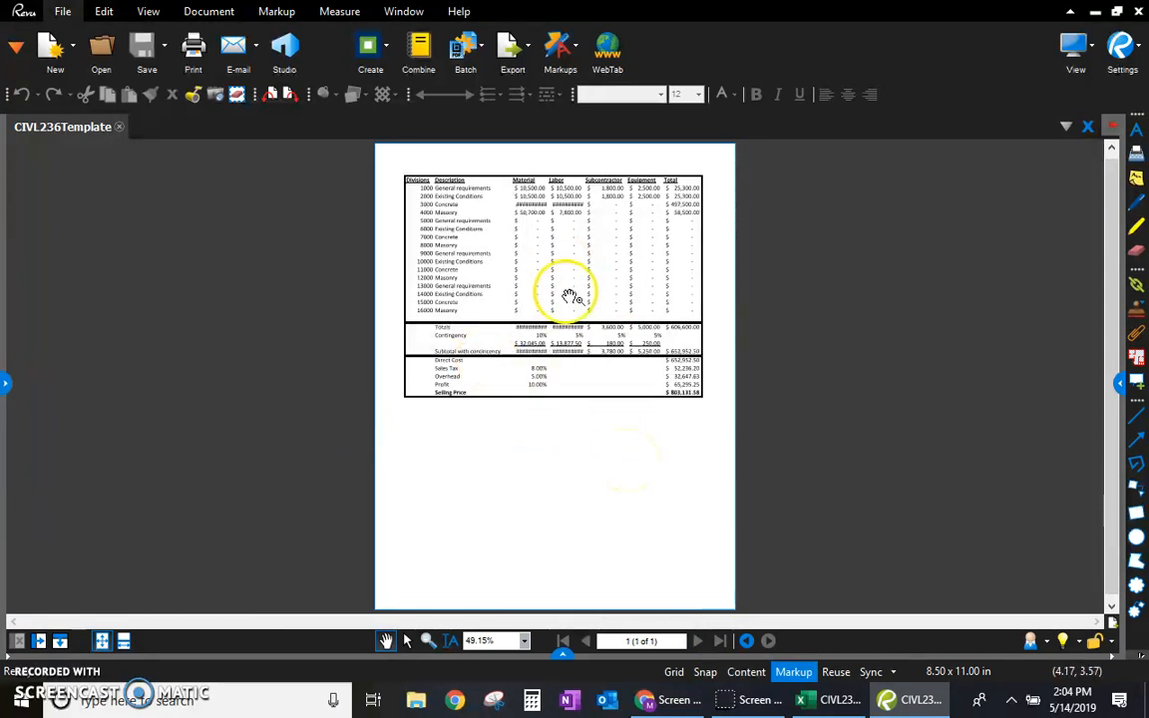
left_click(1094, 11)
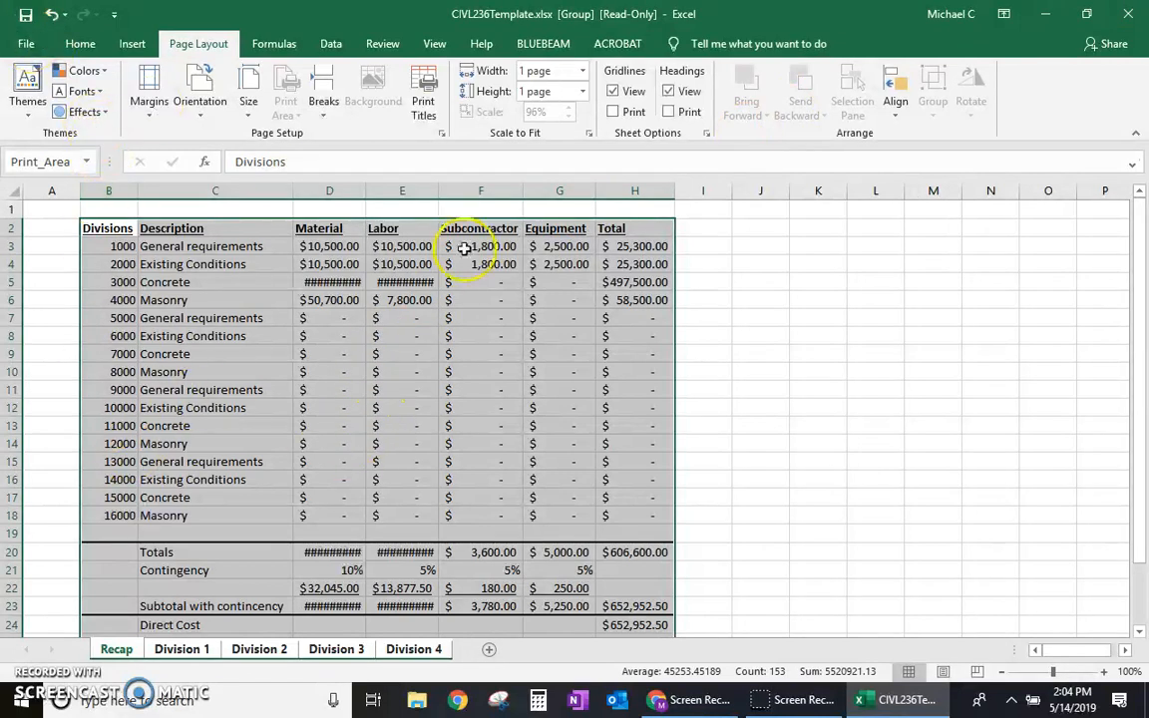
left_click(738, 354)
Step: Change the print range from the active sheets to Print Entire Workbook
left_click(26, 44)
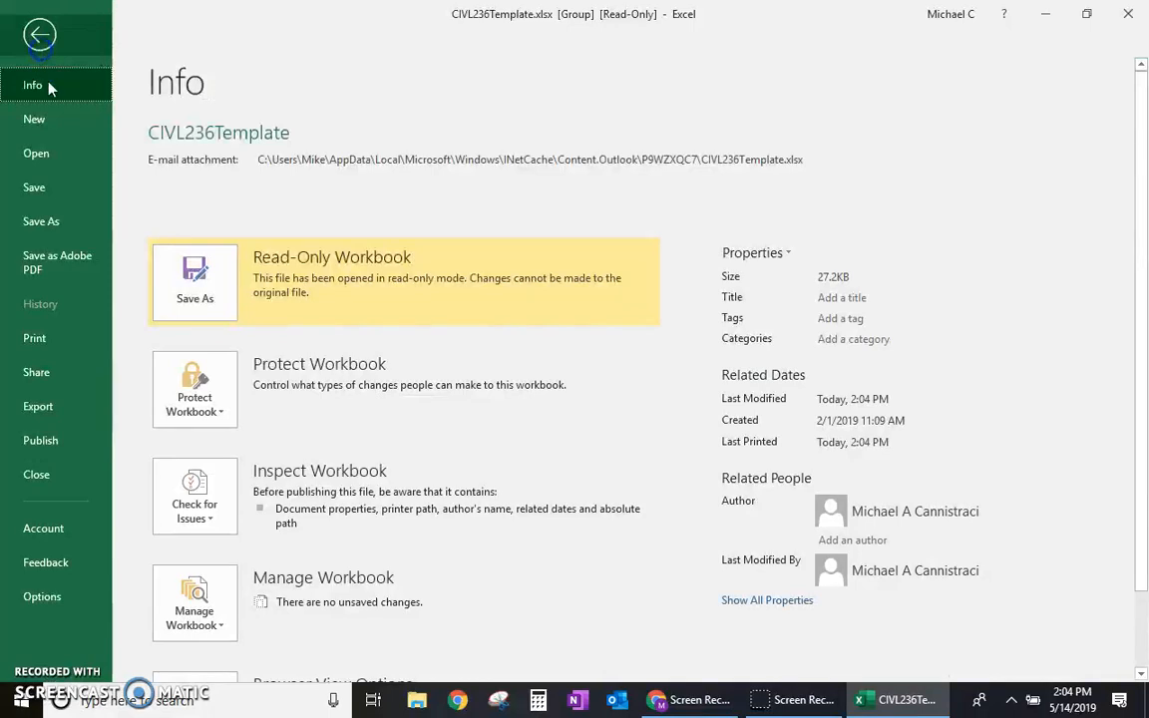
left_click(46, 335)
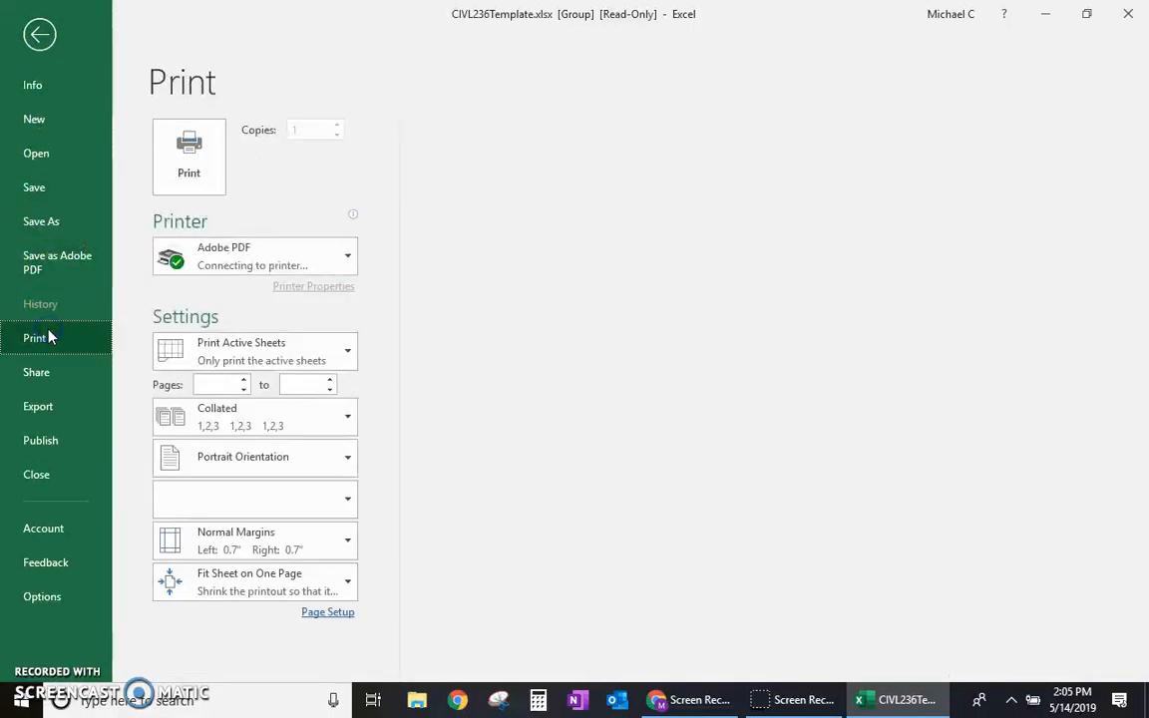
left_click(334, 365)
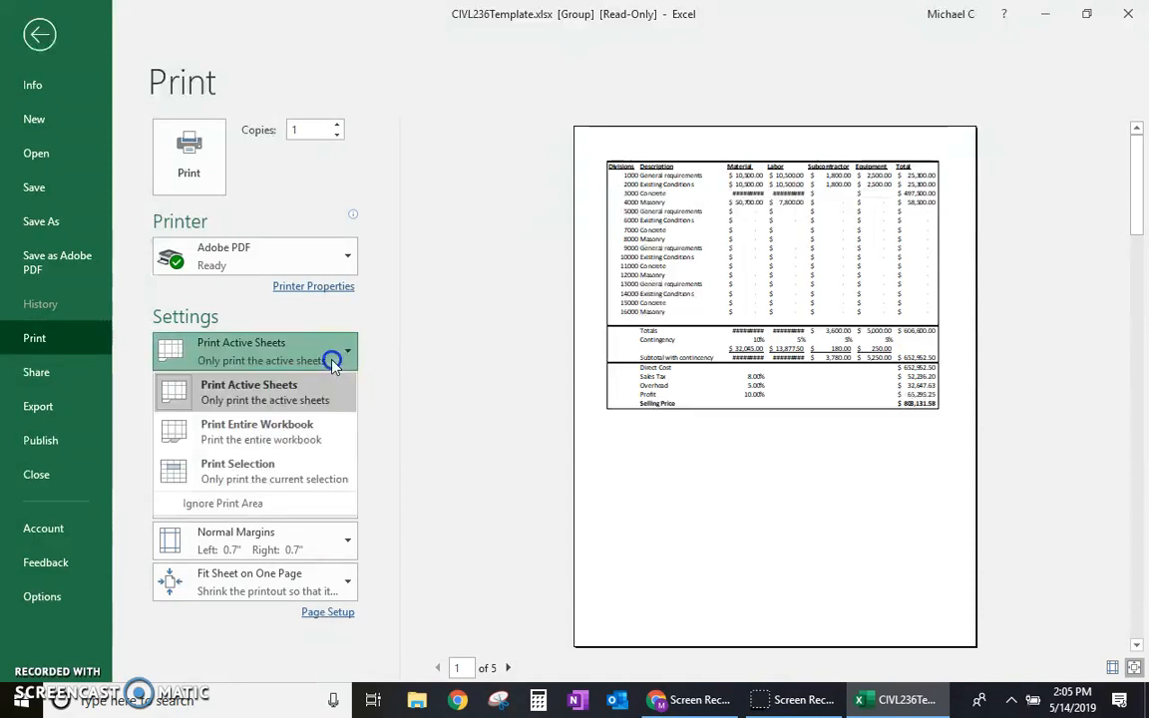
left_click(334, 365)
left_click(334, 365)
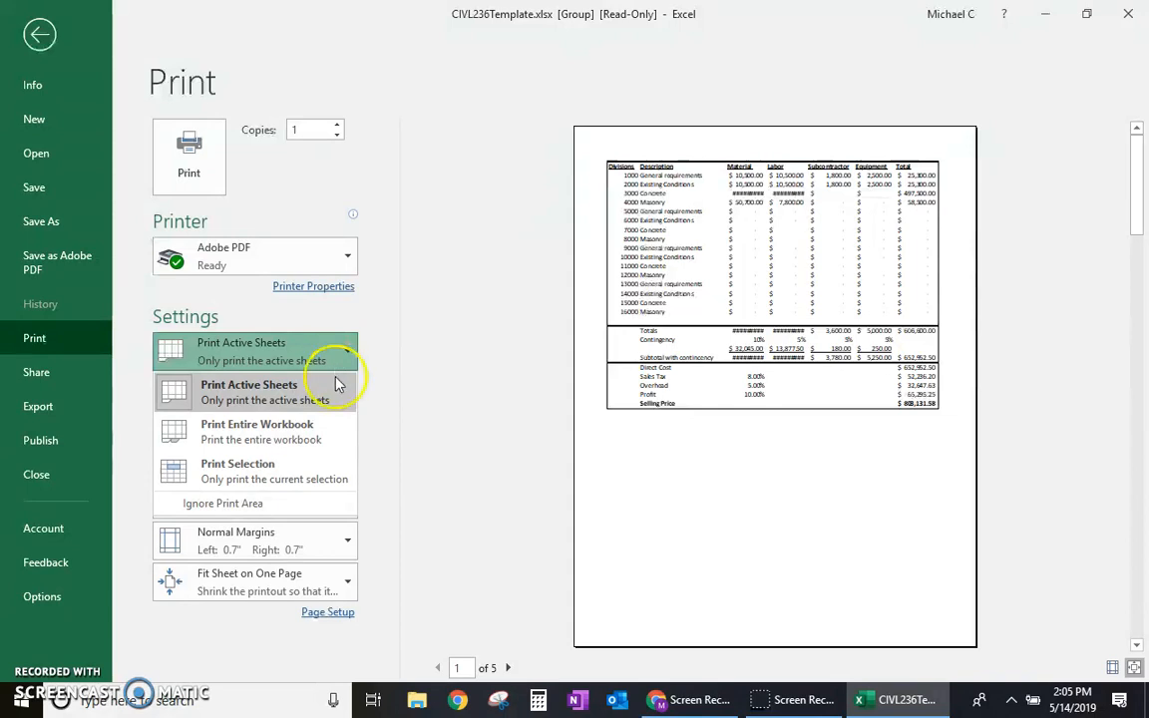
left_click(308, 442)
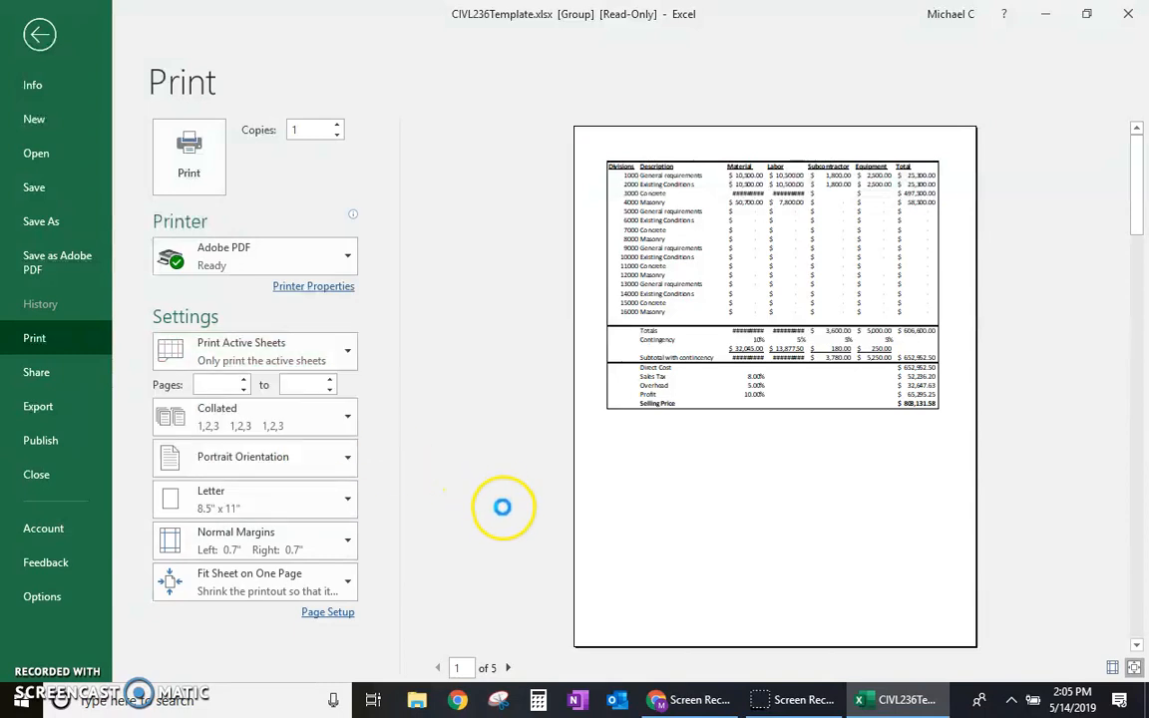
Step: Print the entire workbook to CIVL236Template.pdf on the Desktop, replacing the existing file at both save requests and closing the first PDF
left_click(190, 146)
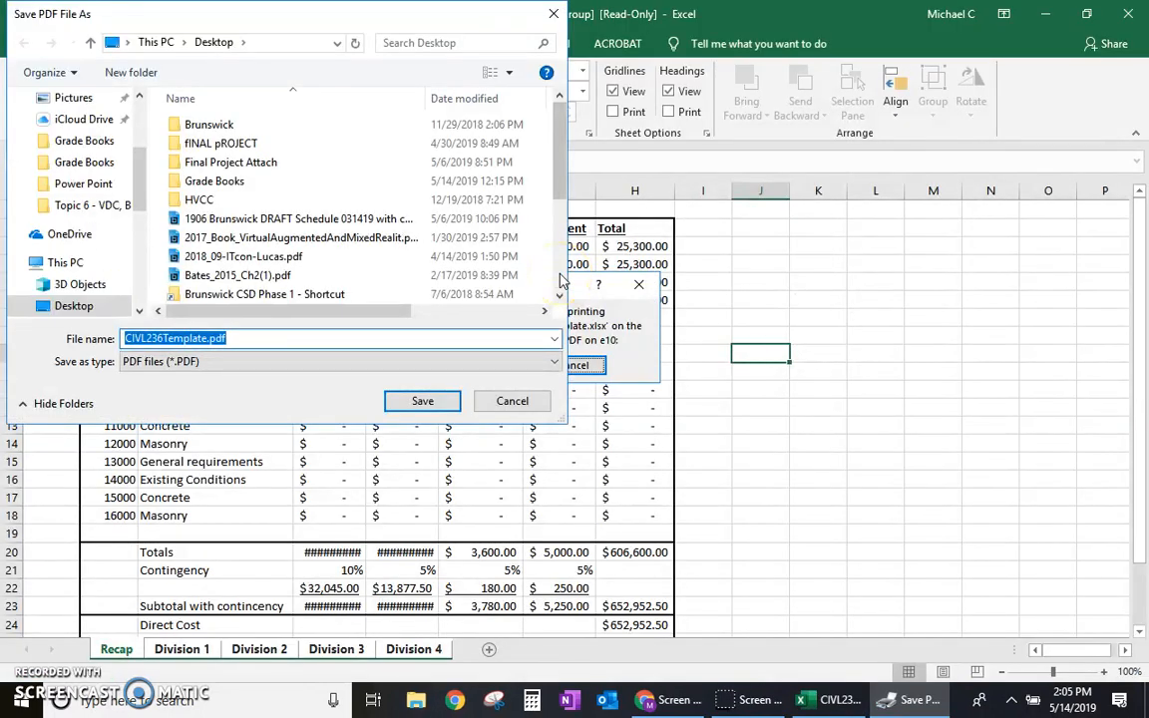
left_click(419, 400)
left_click(607, 351)
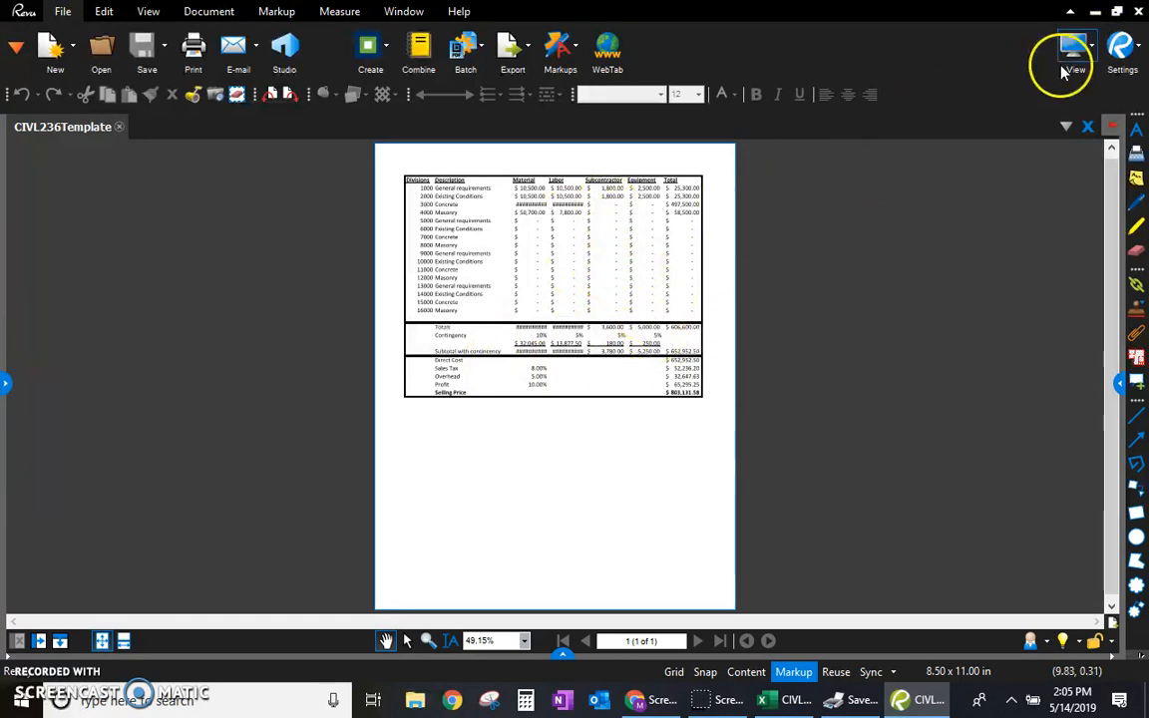
left_click(1138, 11)
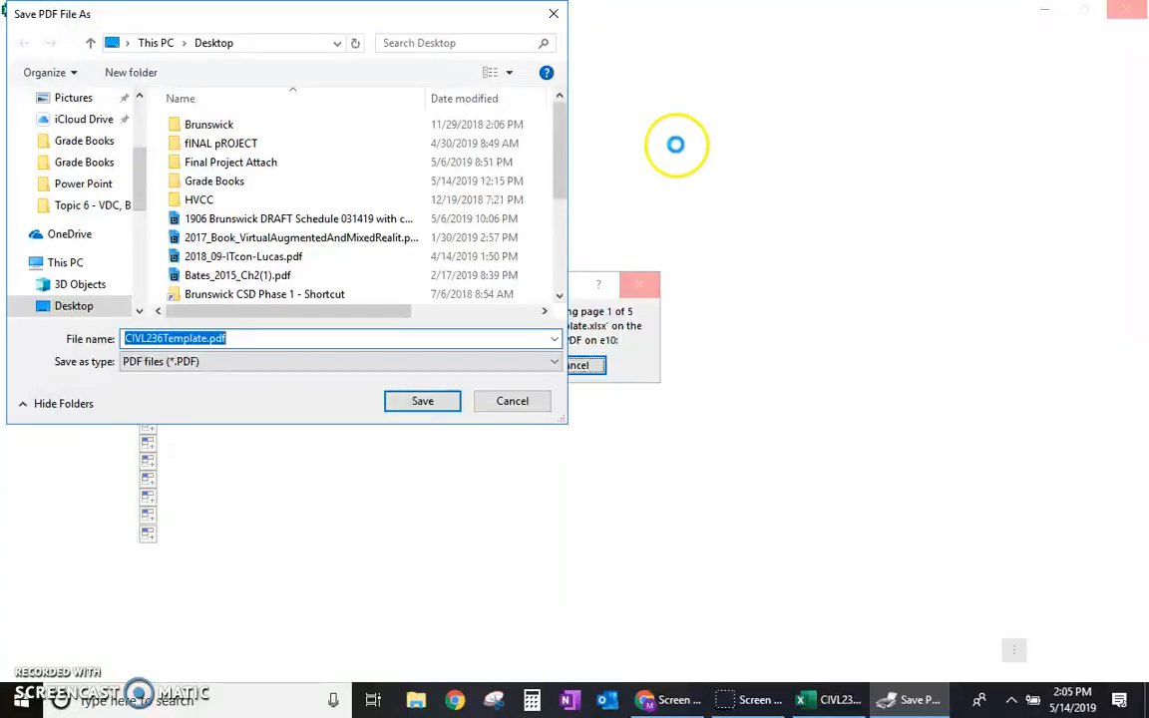
left_click(422, 400)
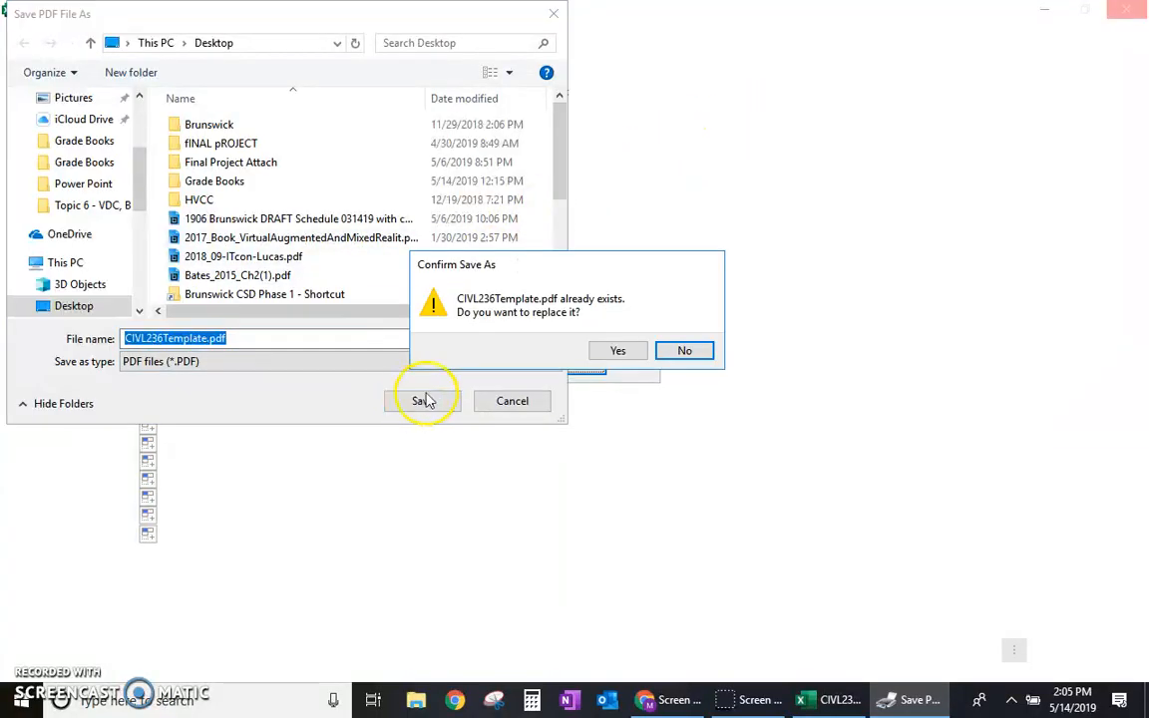
left_click(611, 348)
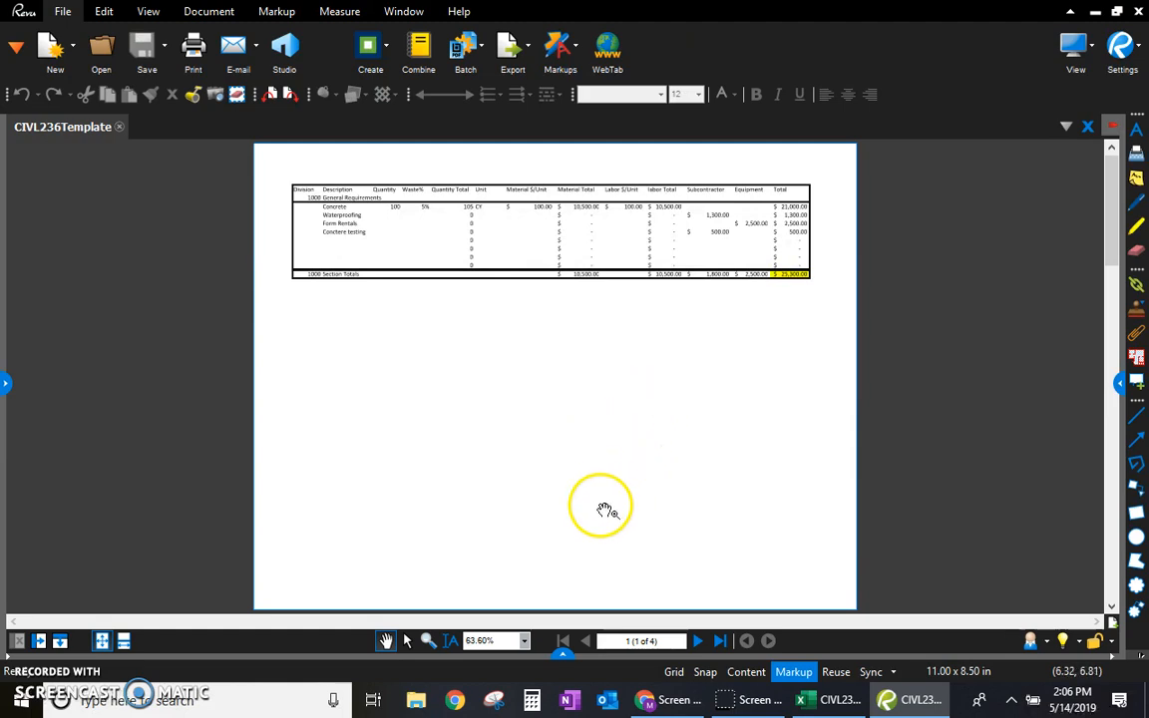
Step: Look through the division pages of the printed PDF up to page 4 and go back to page 3
left_click(696, 641)
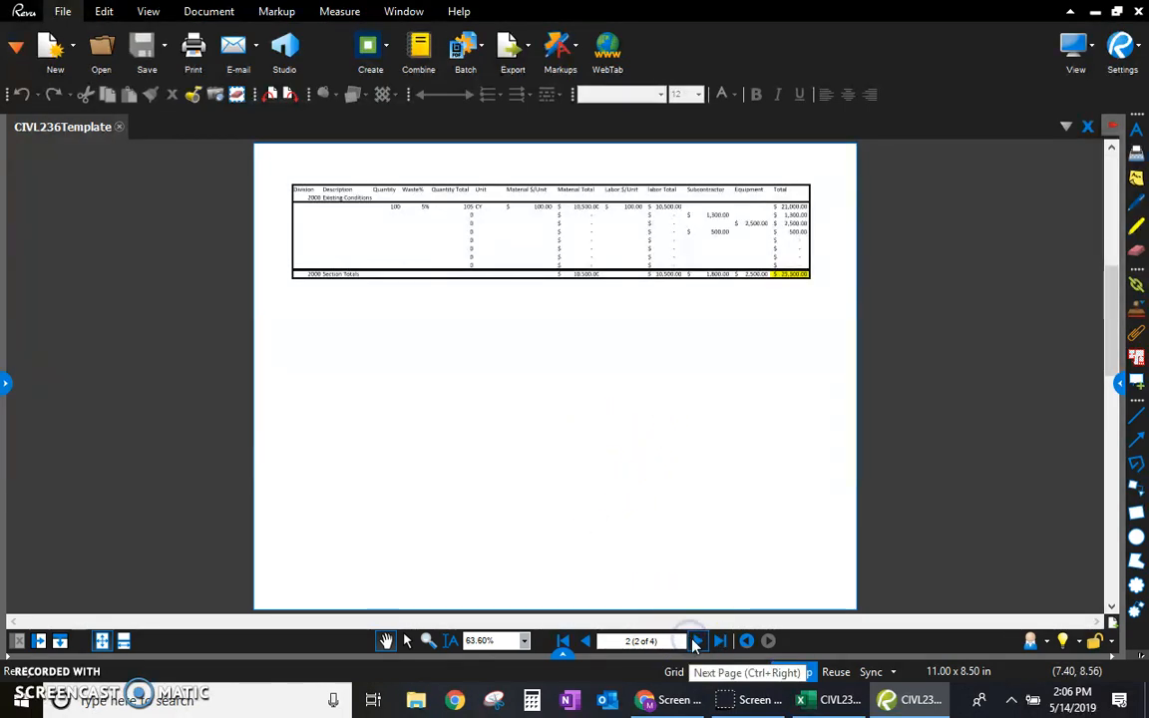
left_click(696, 642)
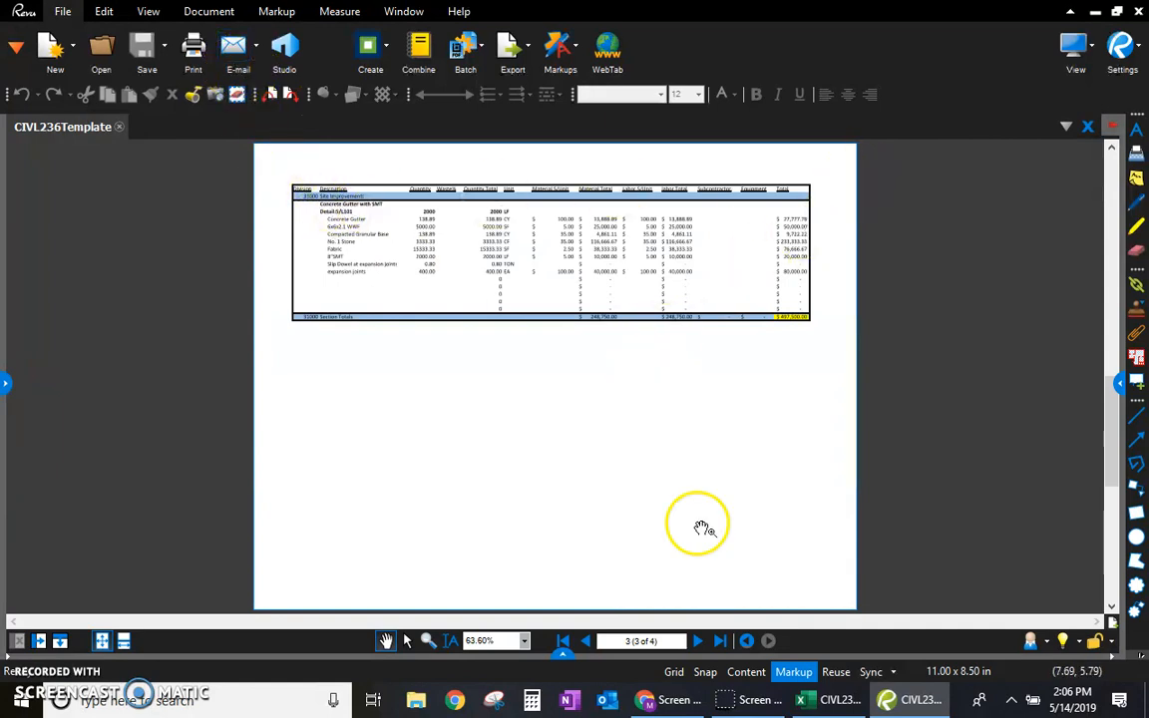
left_click(697, 647)
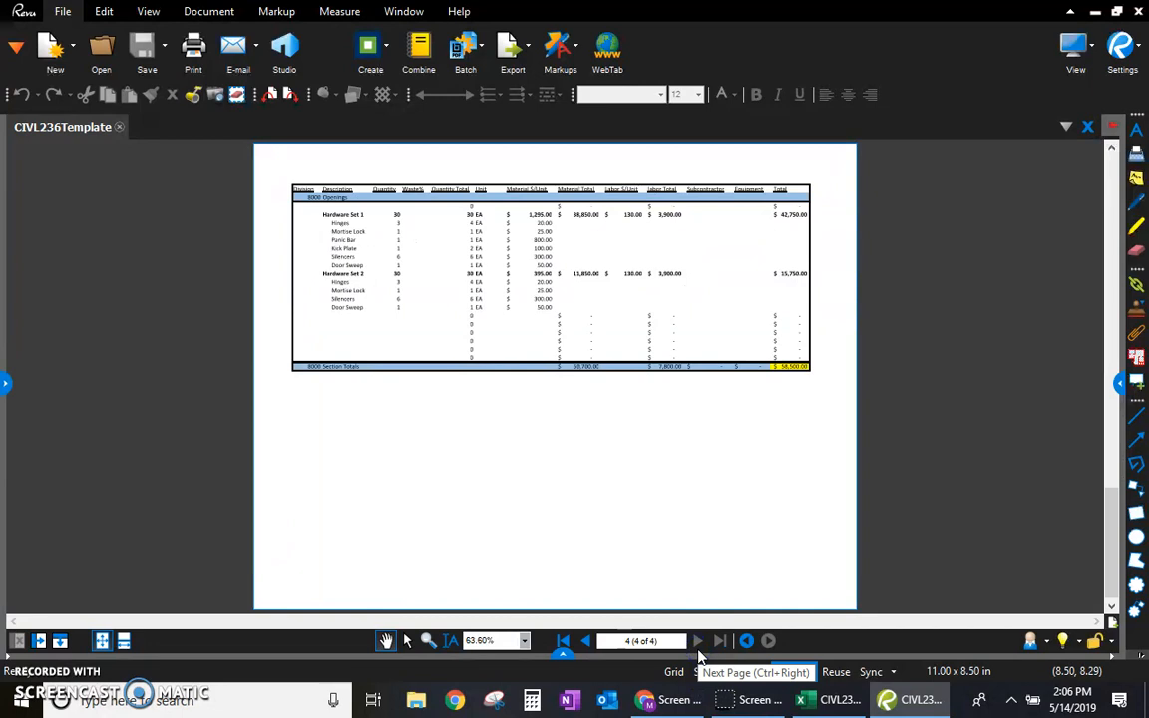
left_click(587, 642)
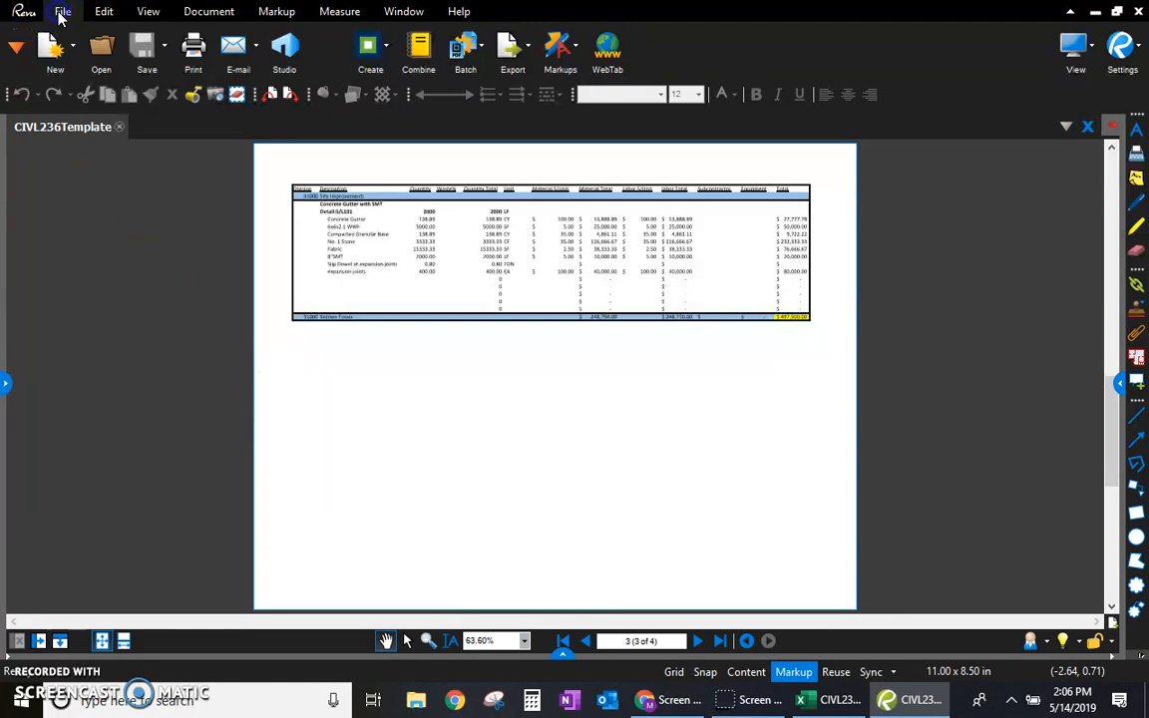
Step: Try the custom page range 1,2,4,6,8,10 in the PDF's print settings and cancel without printing
left_click(194, 47)
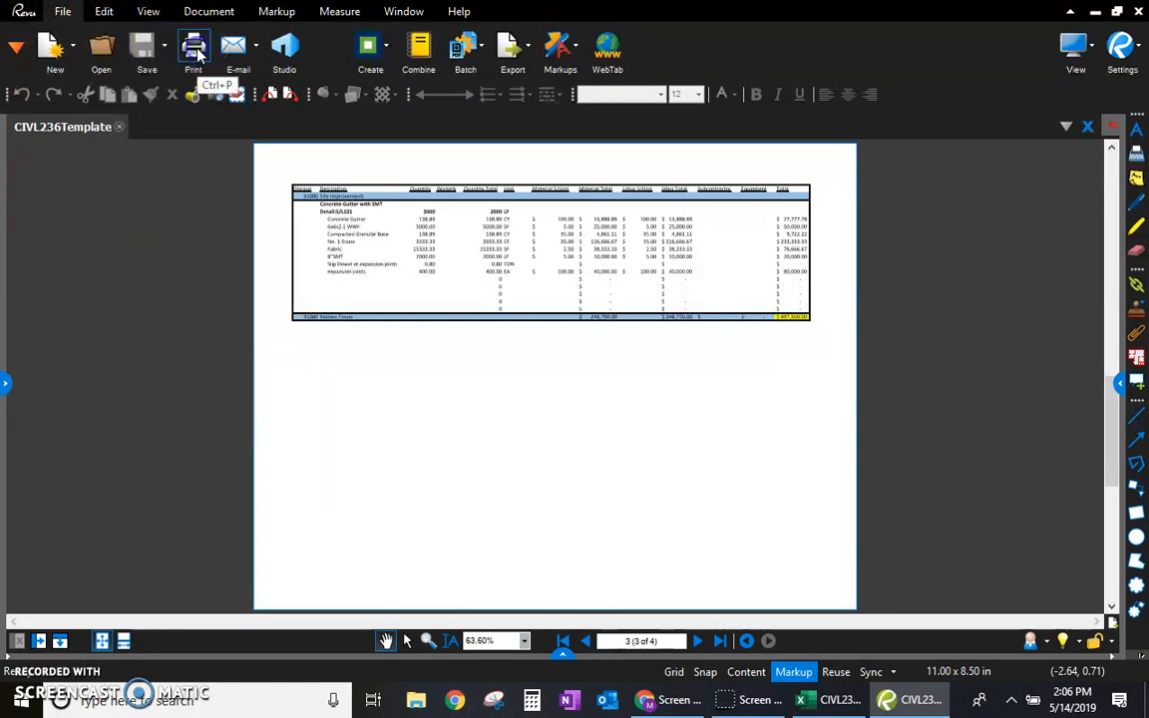
left_click(355, 285)
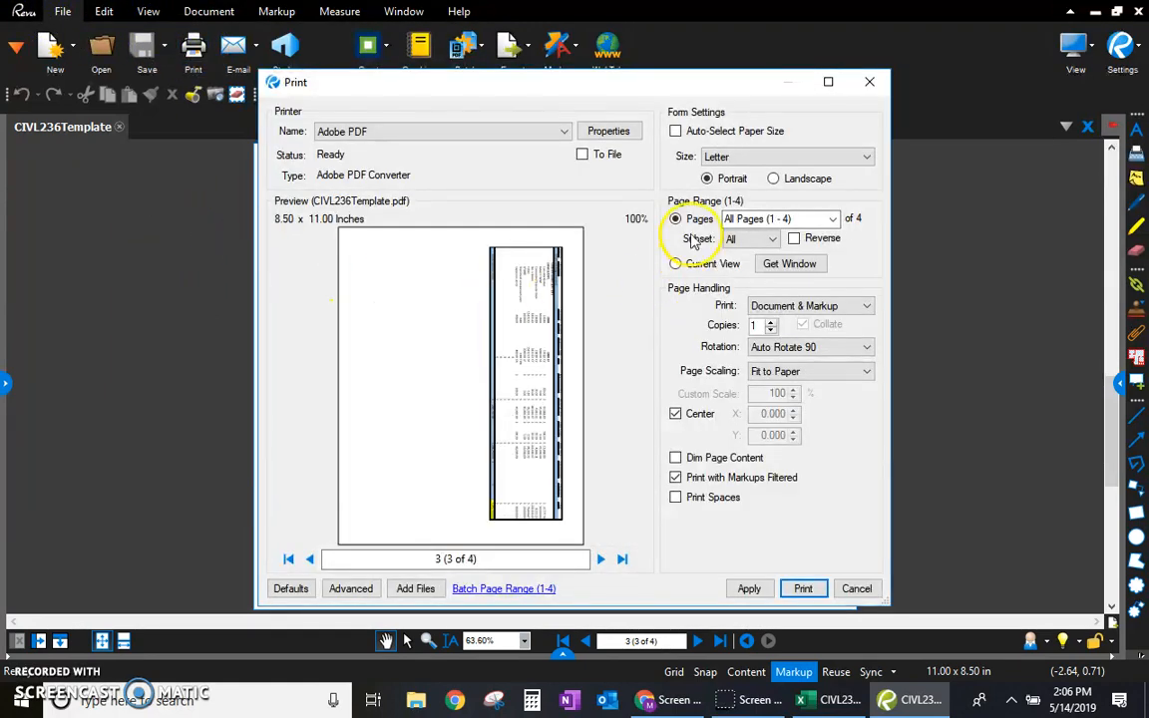
left_click(832, 224)
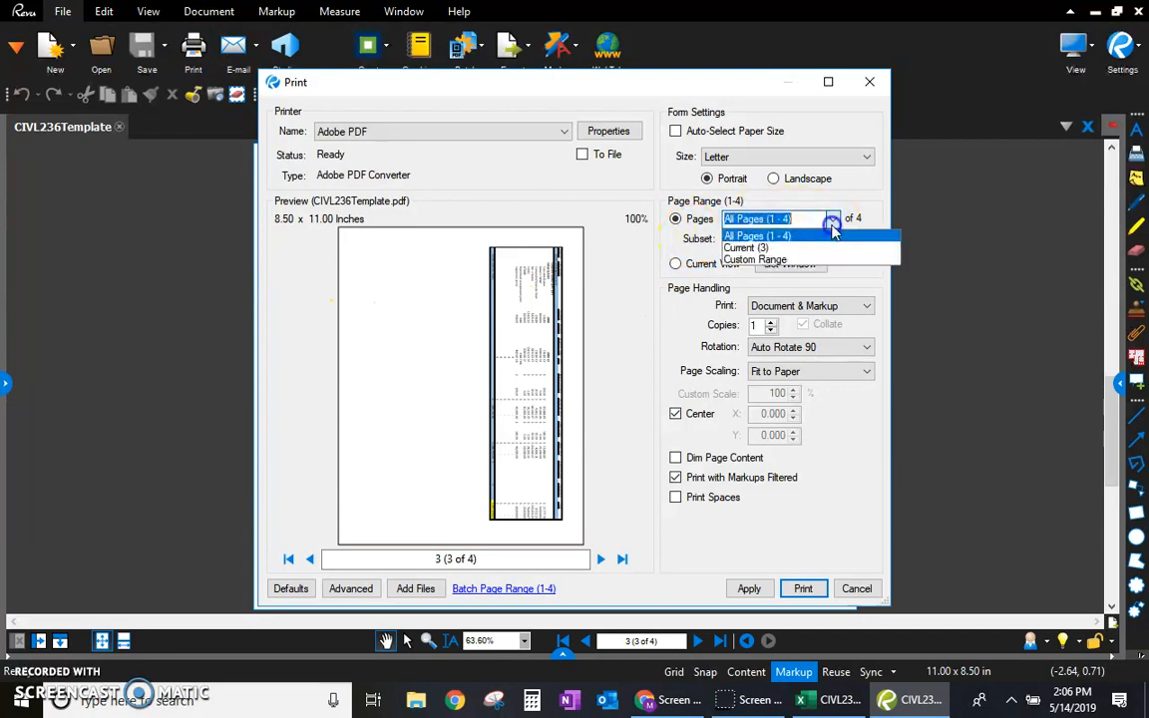
left_click(798, 259)
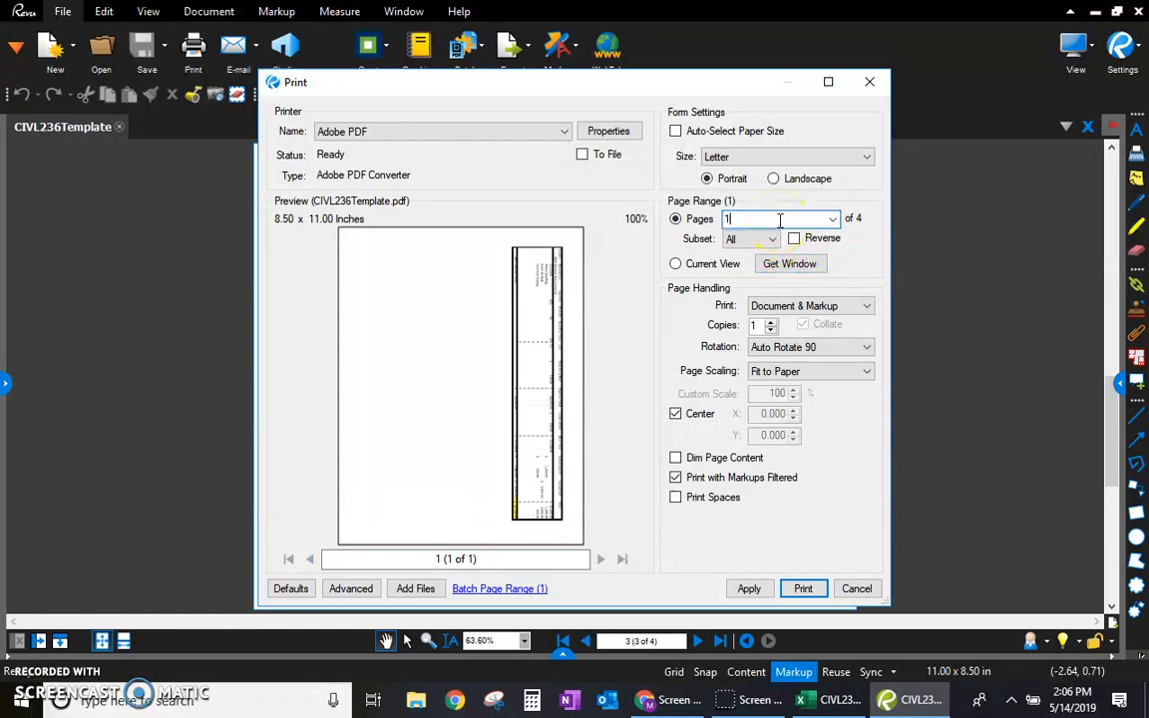
type("1,2,4,6,8,10")
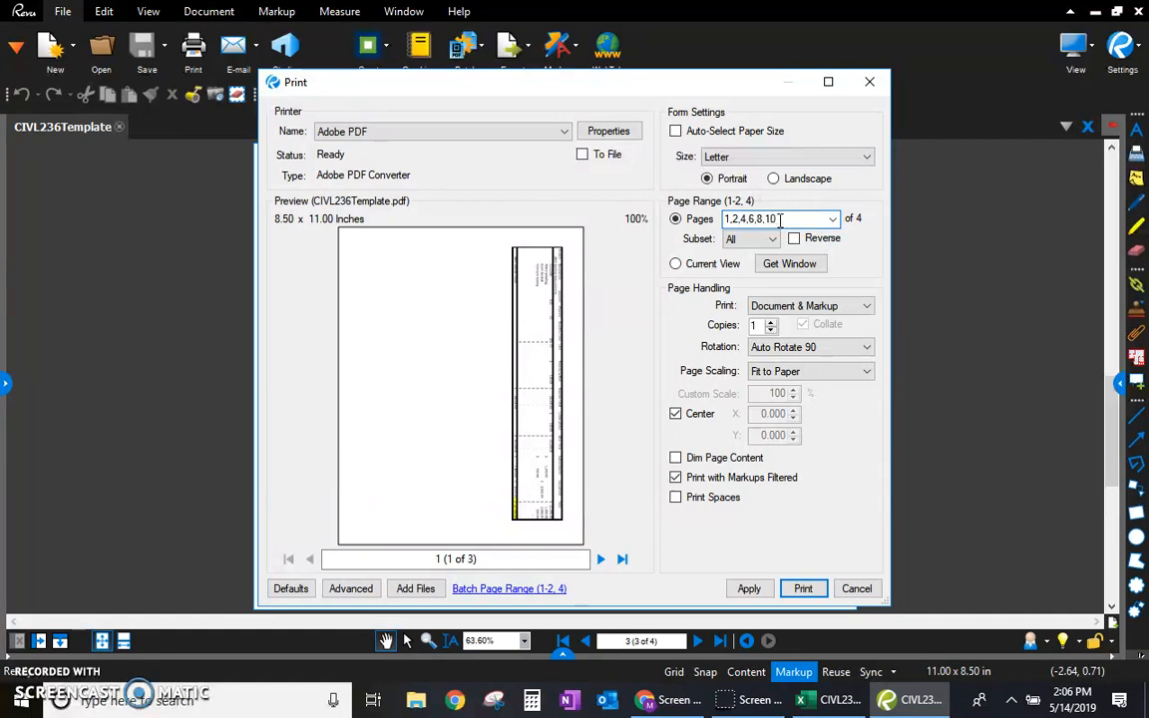
left_click(855, 591)
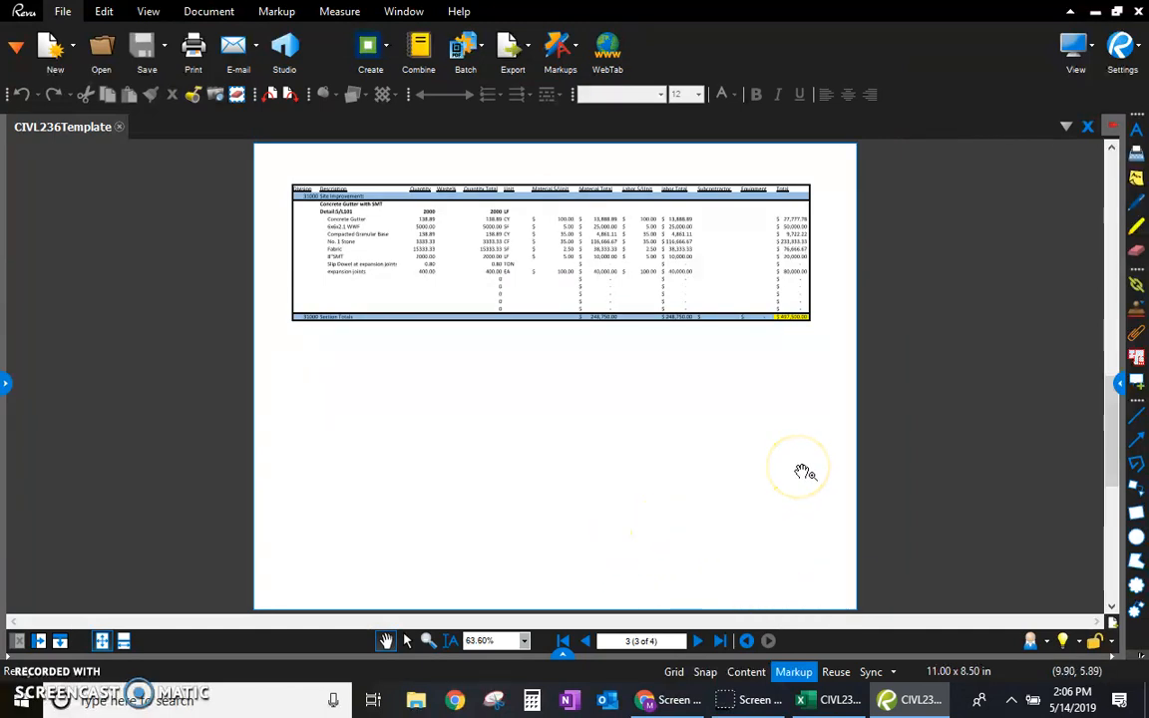
Step: Close Bluebeam Revu and return to the Recap sheet of the Excel workbook
left_click(1134, 12)
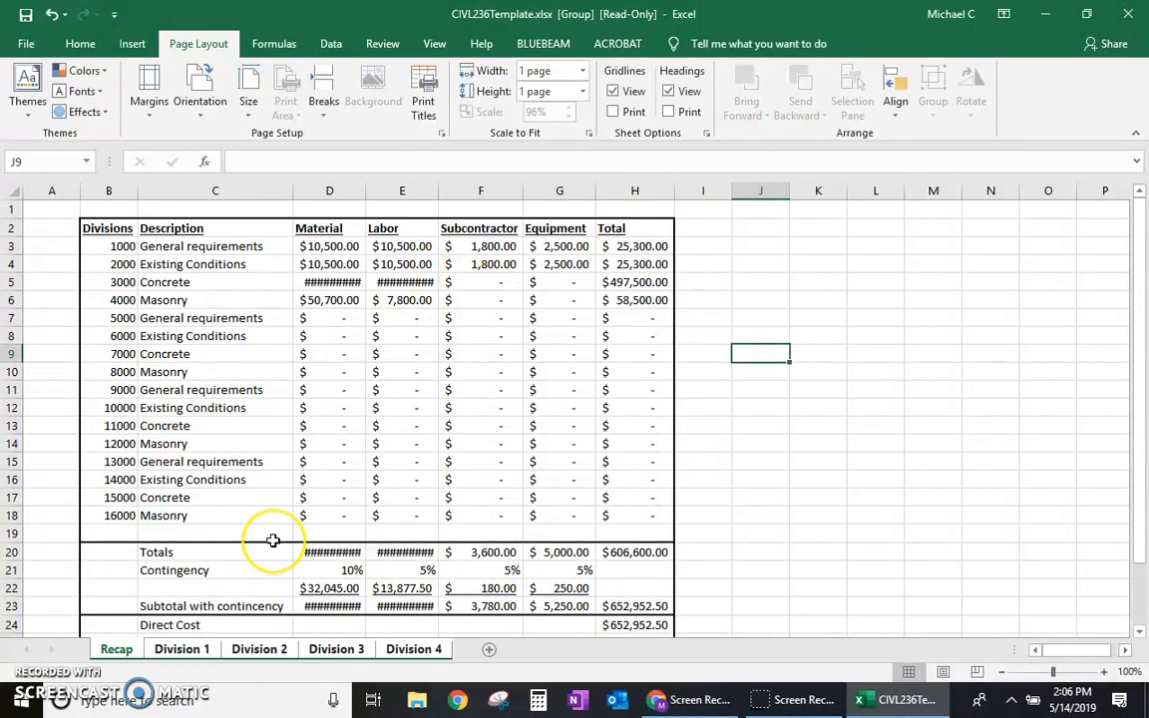